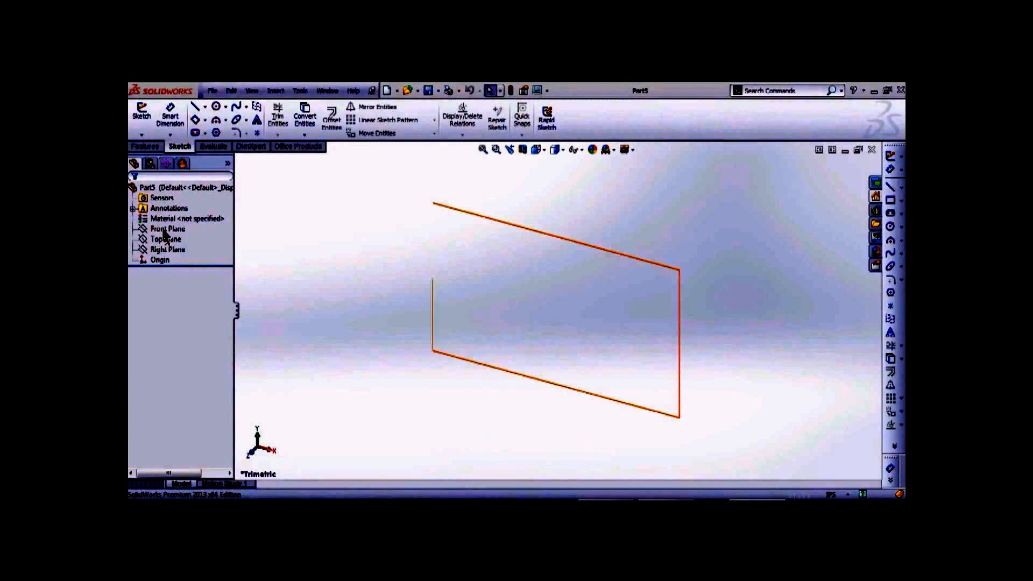
- Preview the Front, Right and Top planes in turn, ending with the Front Plane selected
click(165, 230)
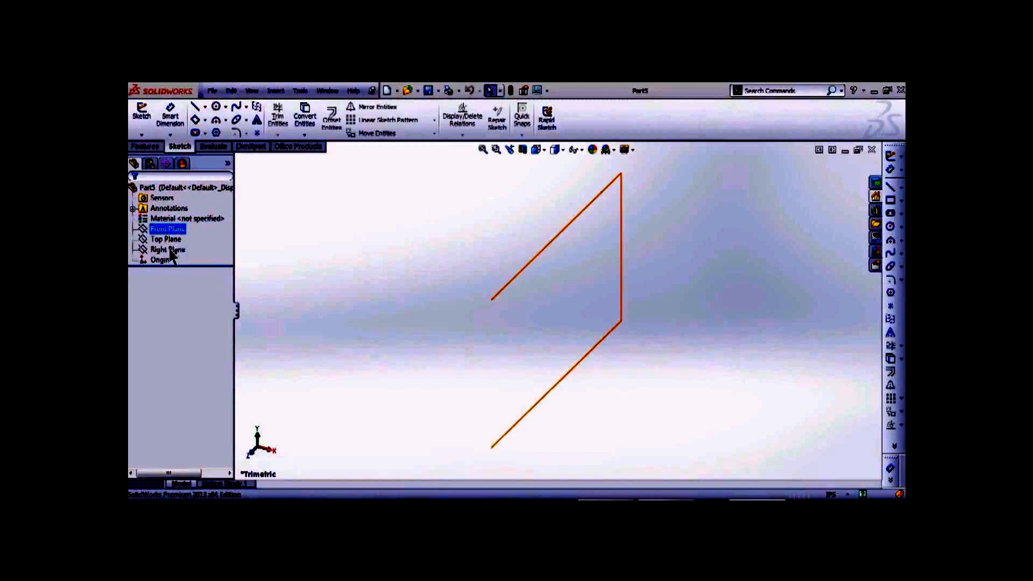
click(170, 251)
click(197, 276)
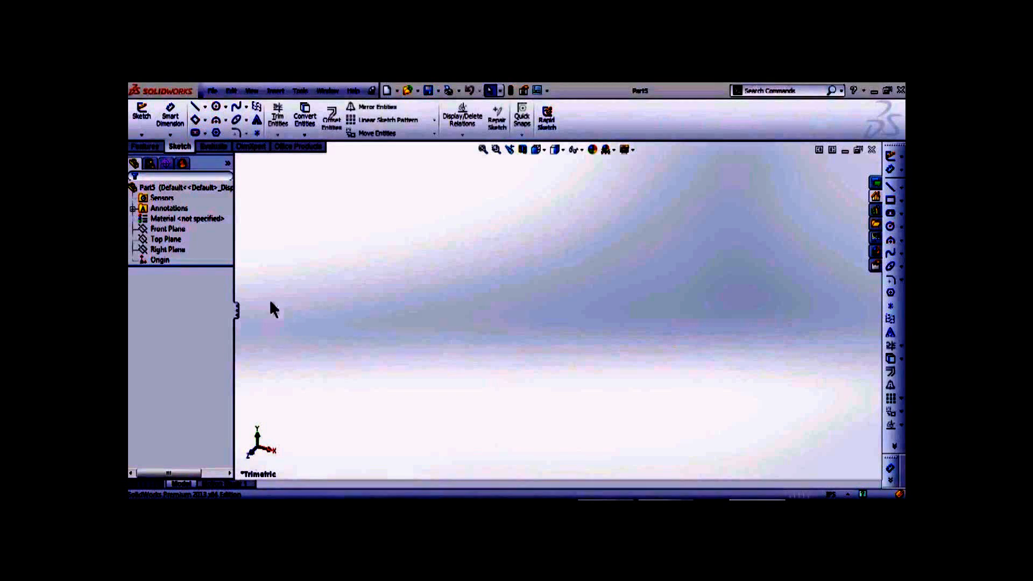
click(168, 231)
click(167, 239)
click(169, 251)
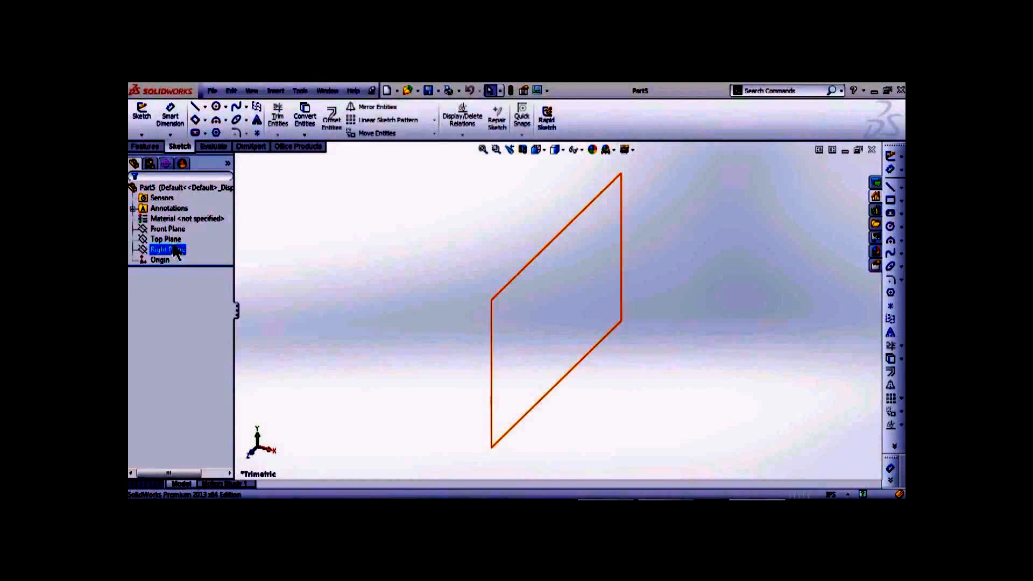
click(167, 231)
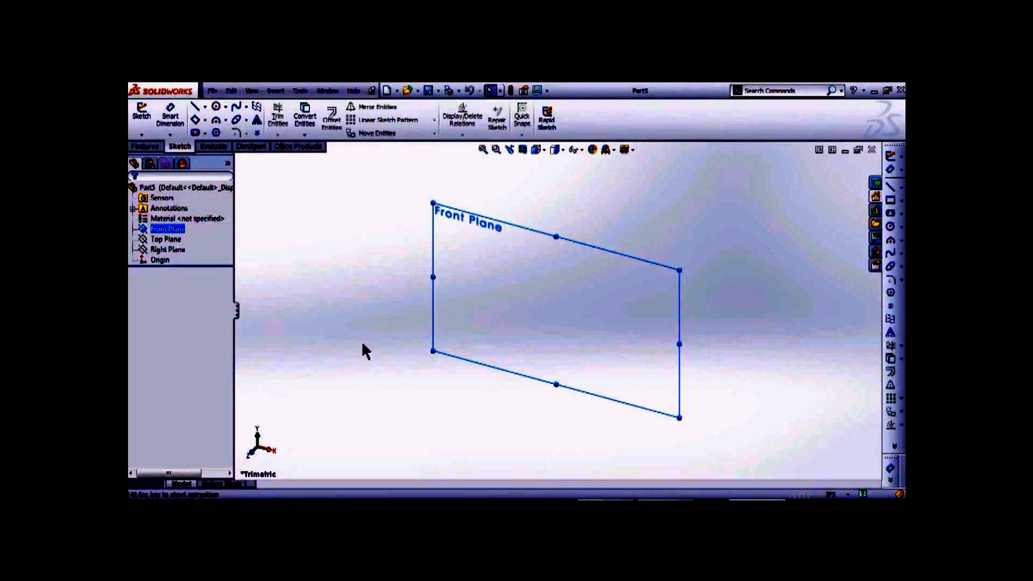
- Switch to the Front view, check the view orientation list and clear the plane selection
key(ctrl+1)
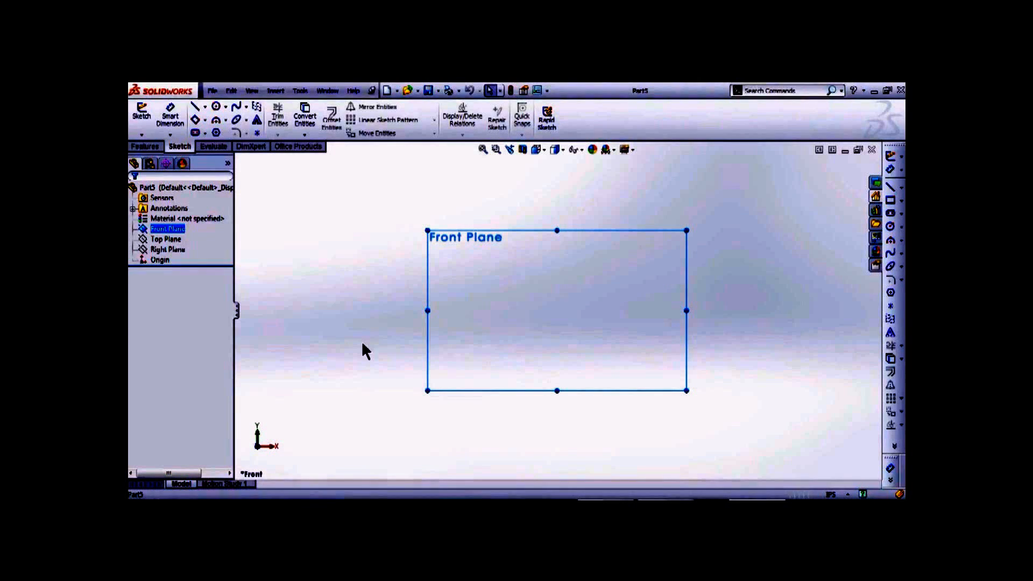
click(545, 150)
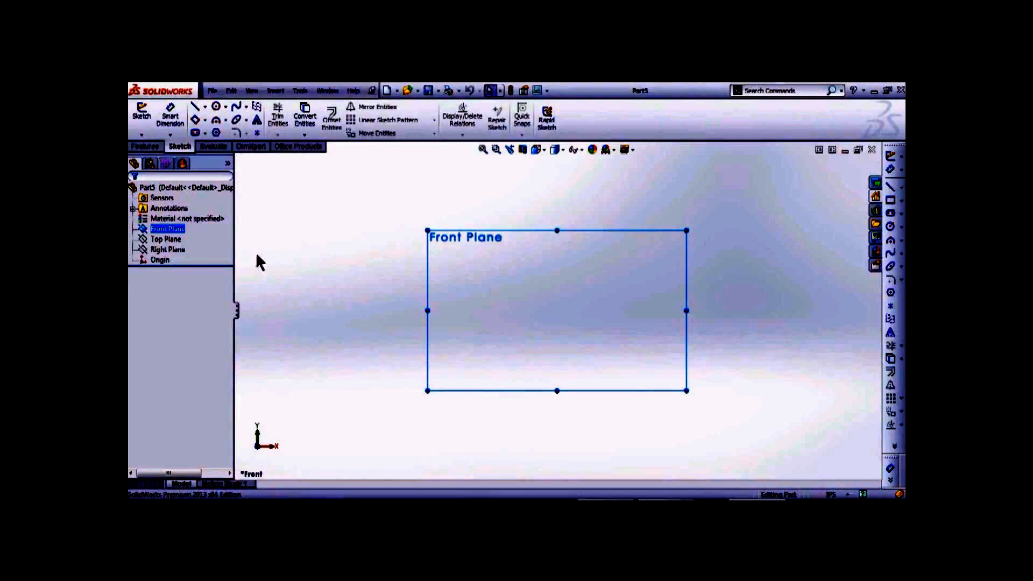
click(324, 249)
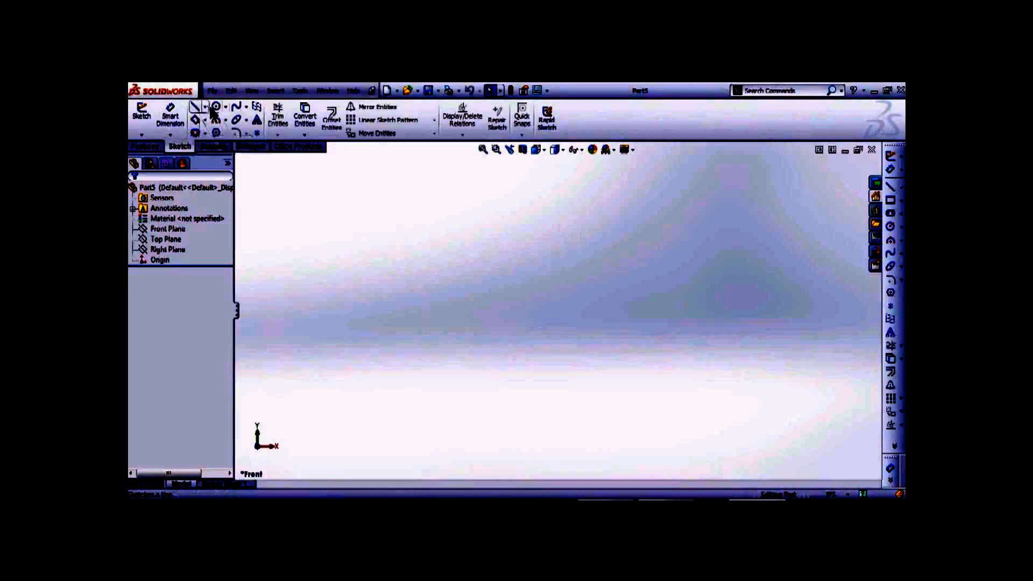
- Look over the circle options, then start a new sketch awaiting a plane
click(226, 107)
click(226, 107)
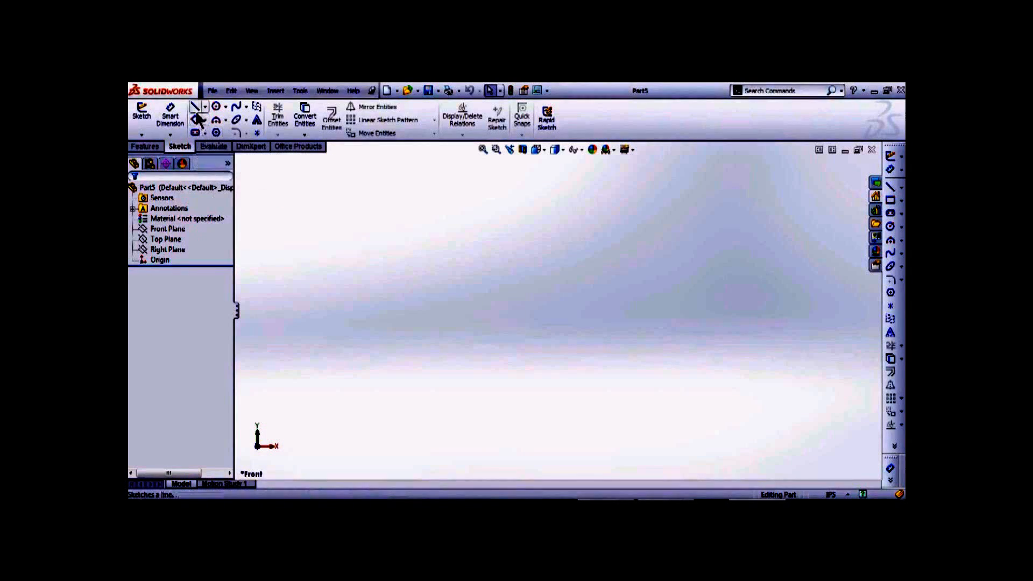
click(215, 133)
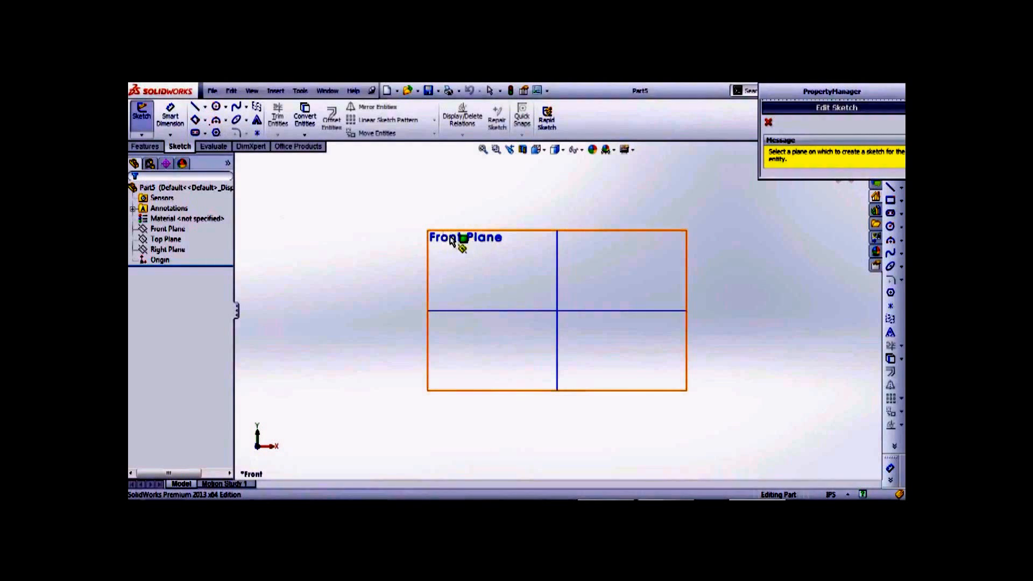
- Open Sketch1 on the Front Plane with the Line tool and zoom in
click(160, 233)
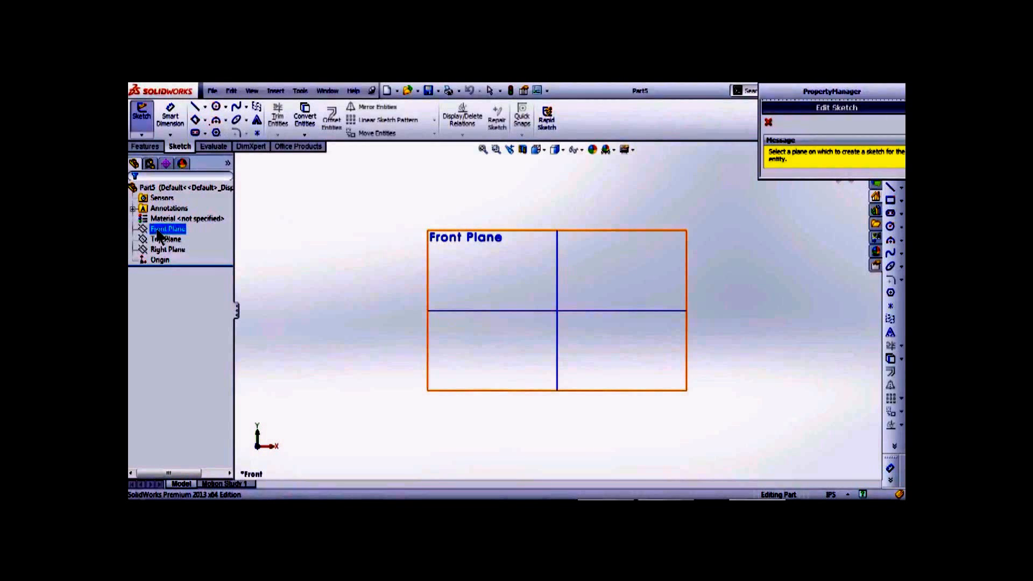
click(458, 240)
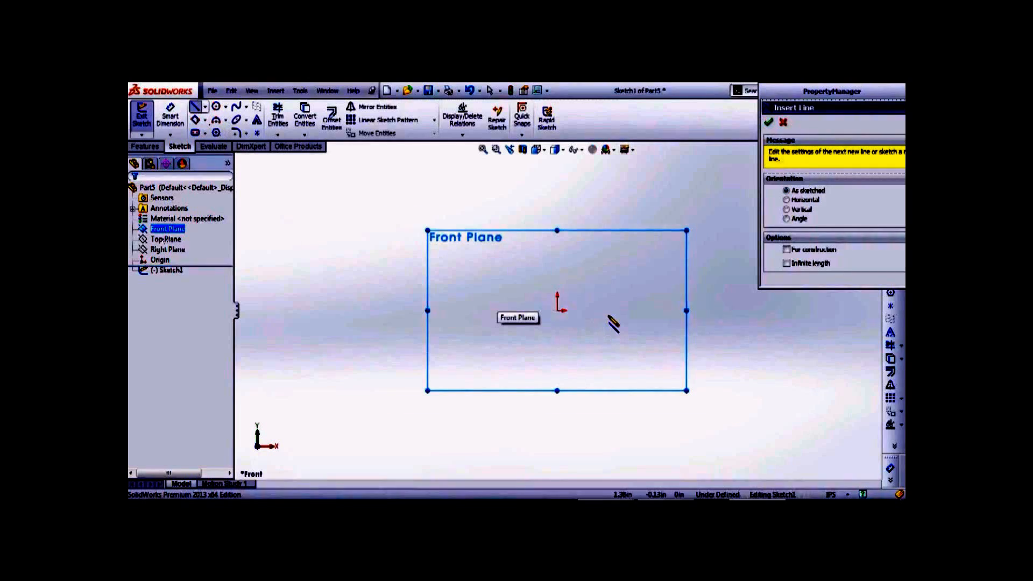
scroll(611, 323, down, 3)
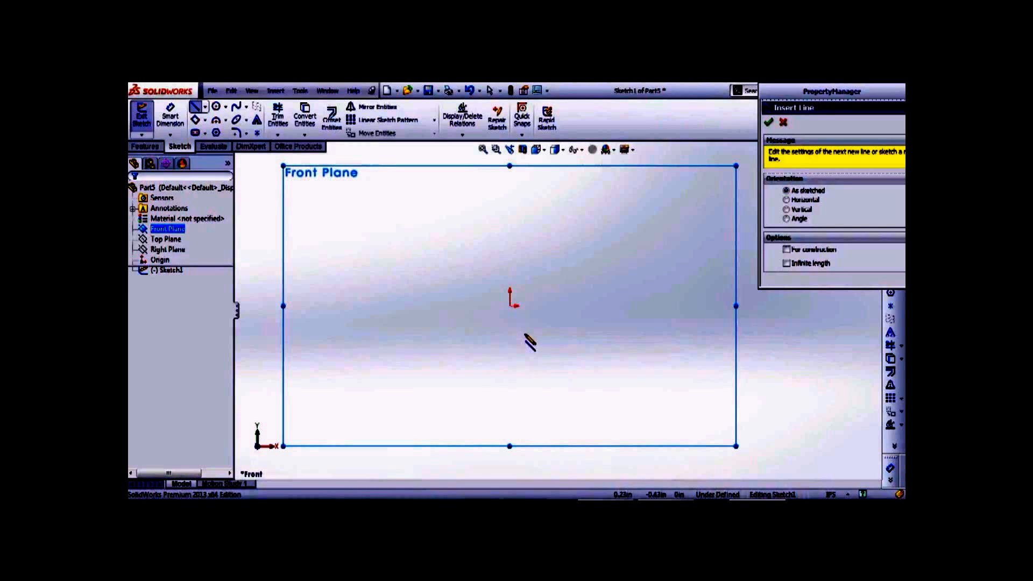
- Draw five connected lines from the origin: base, right side, two roof slopes, and a long leg below
click(511, 307)
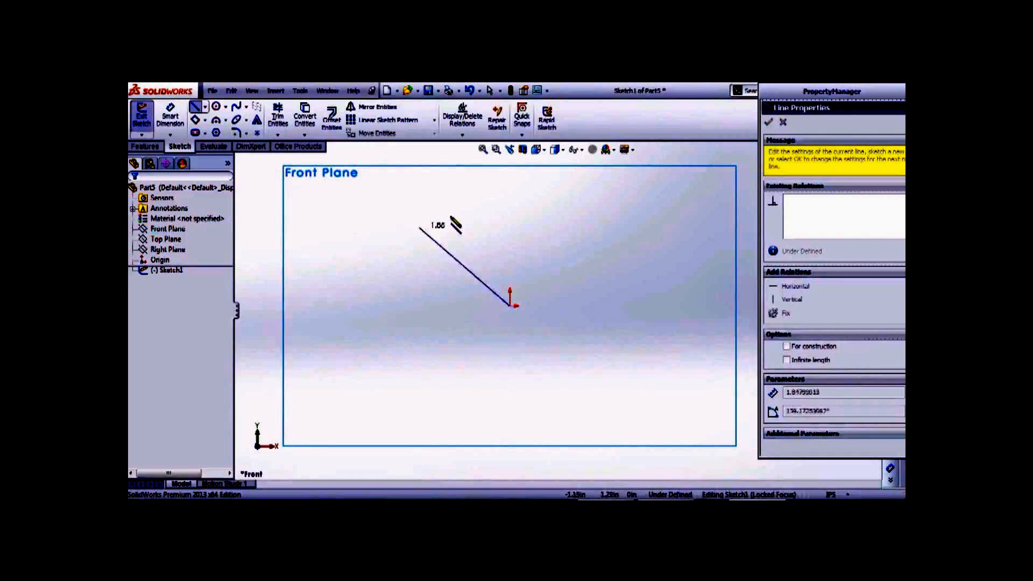
click(640, 306)
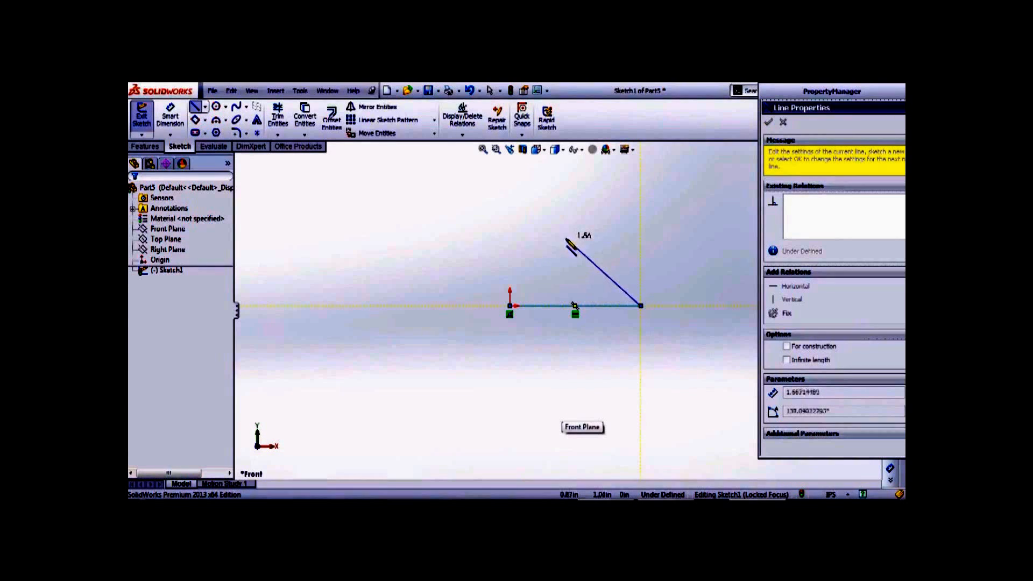
click(641, 252)
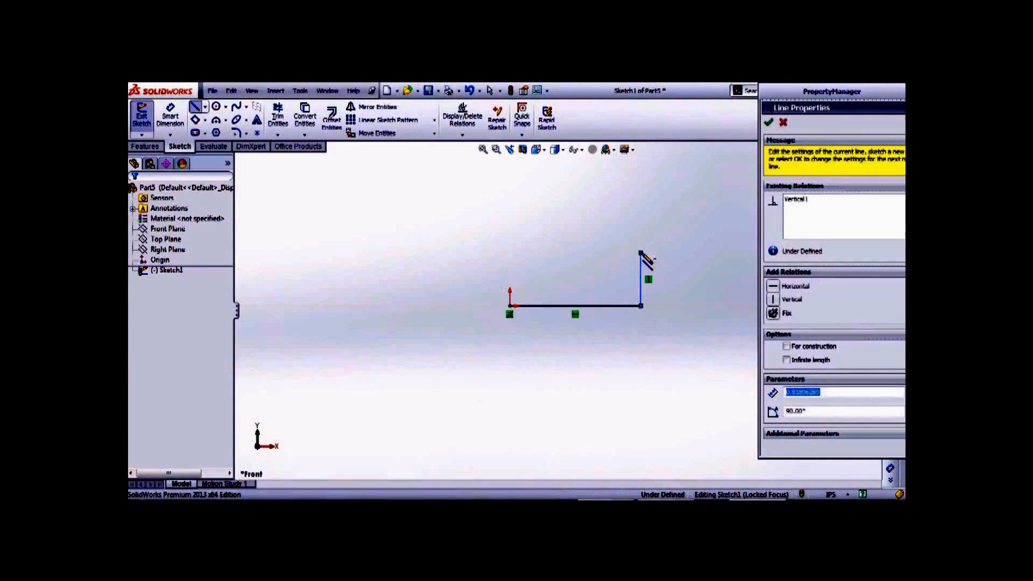
click(567, 213)
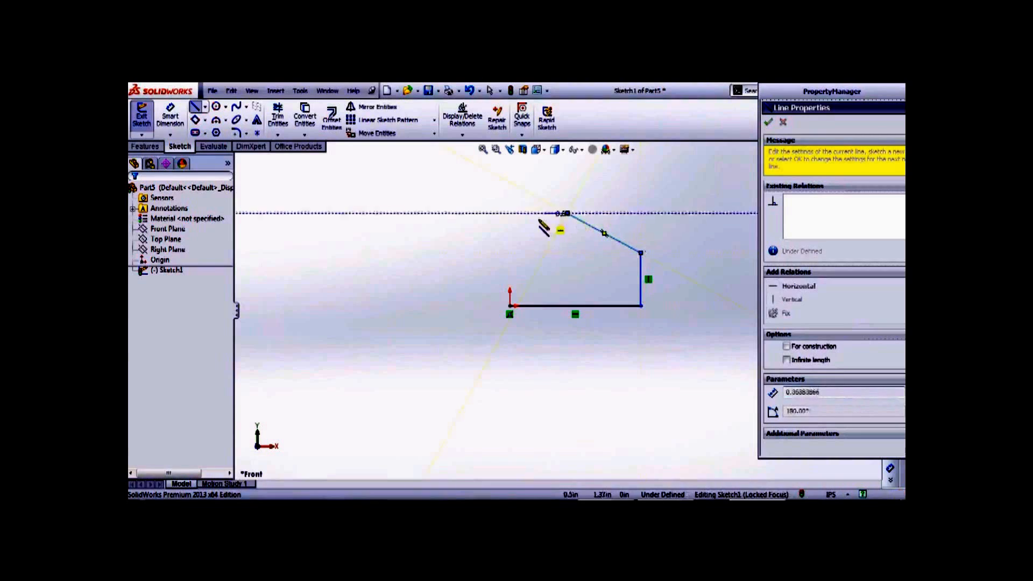
click(480, 248)
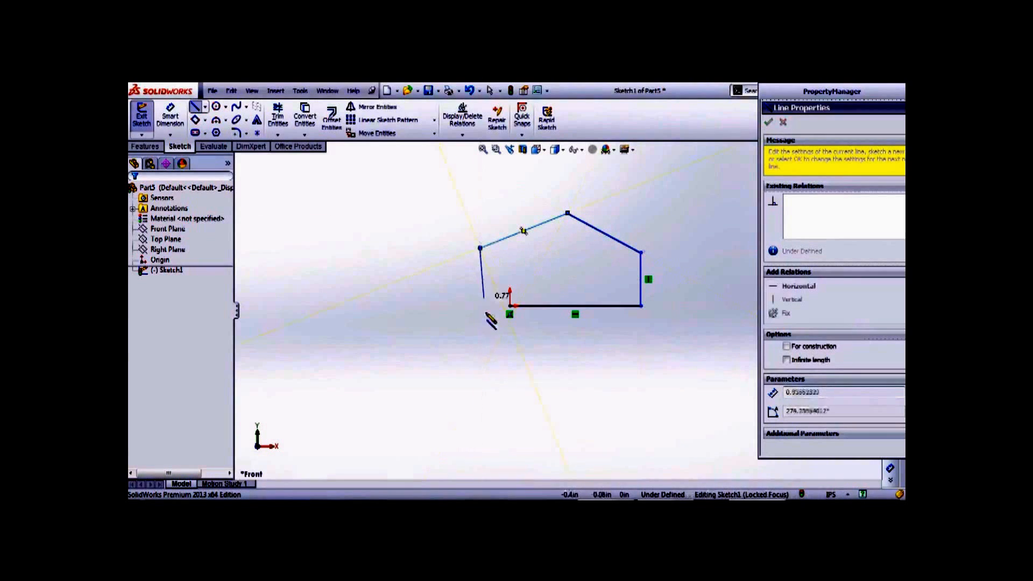
click(519, 390)
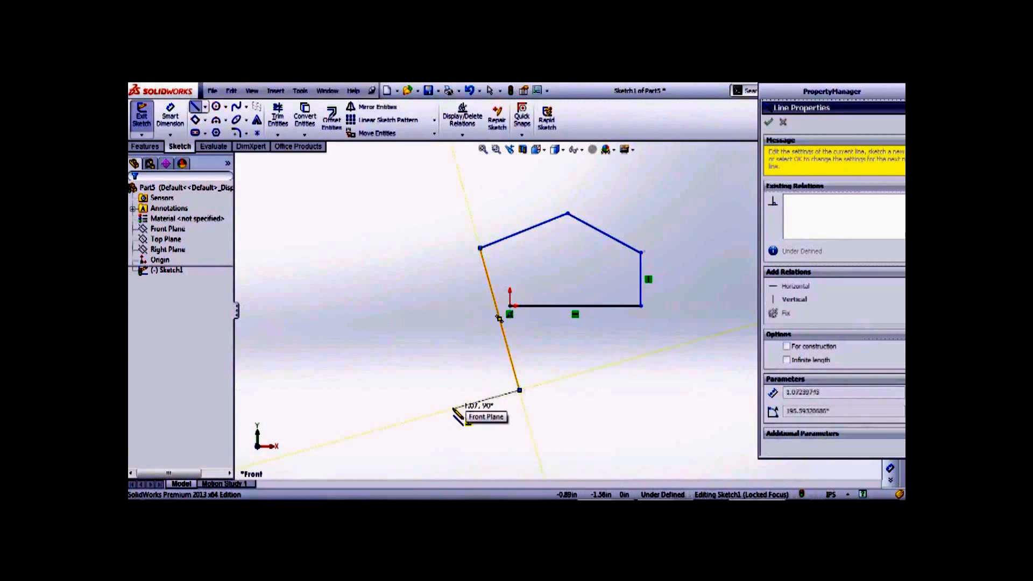
key(Escape)
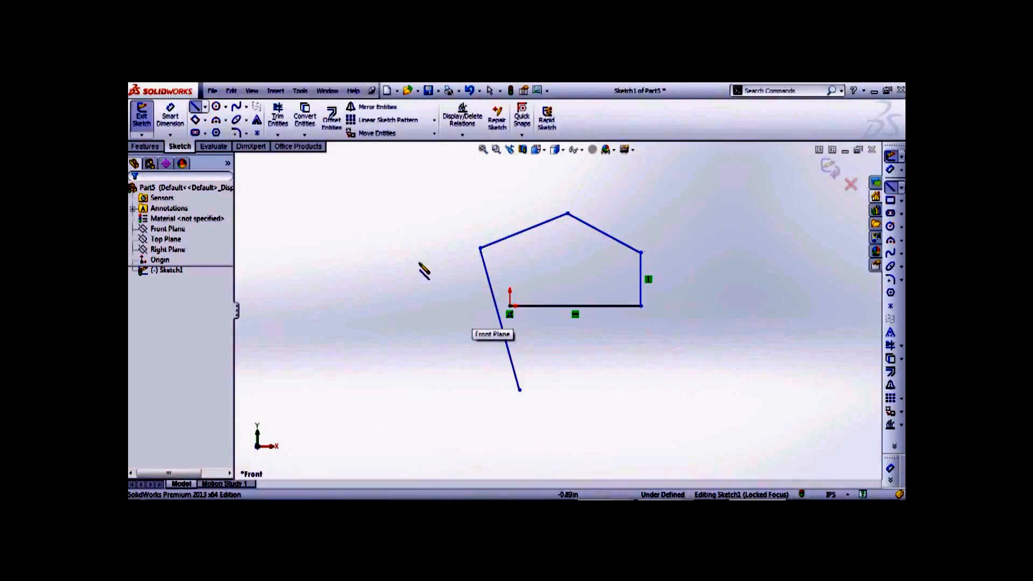
- Power-trim the long slanted leg, then drag across the remaining lines to delete them all
click(278, 125)
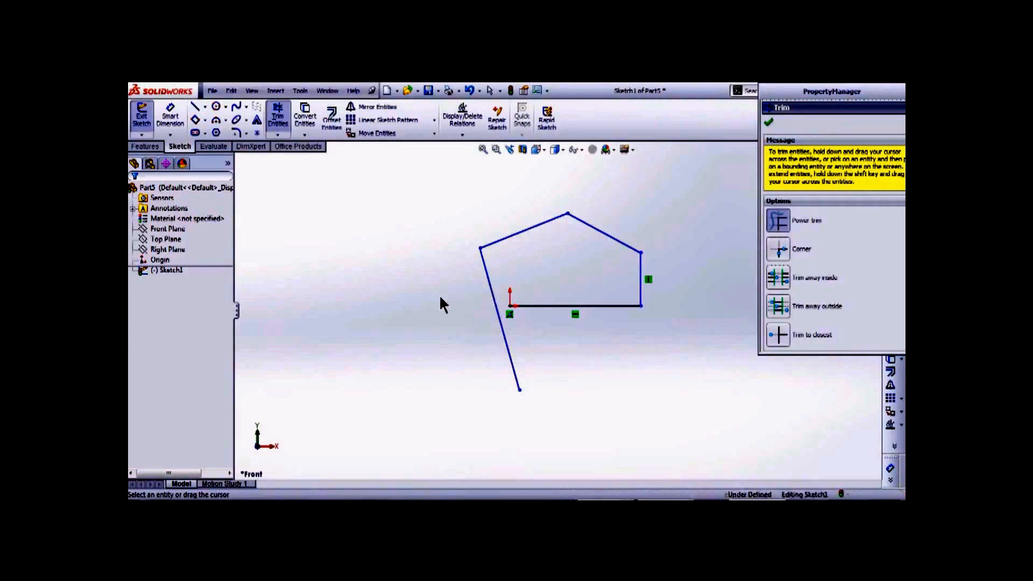
drag(465, 288, 517, 272)
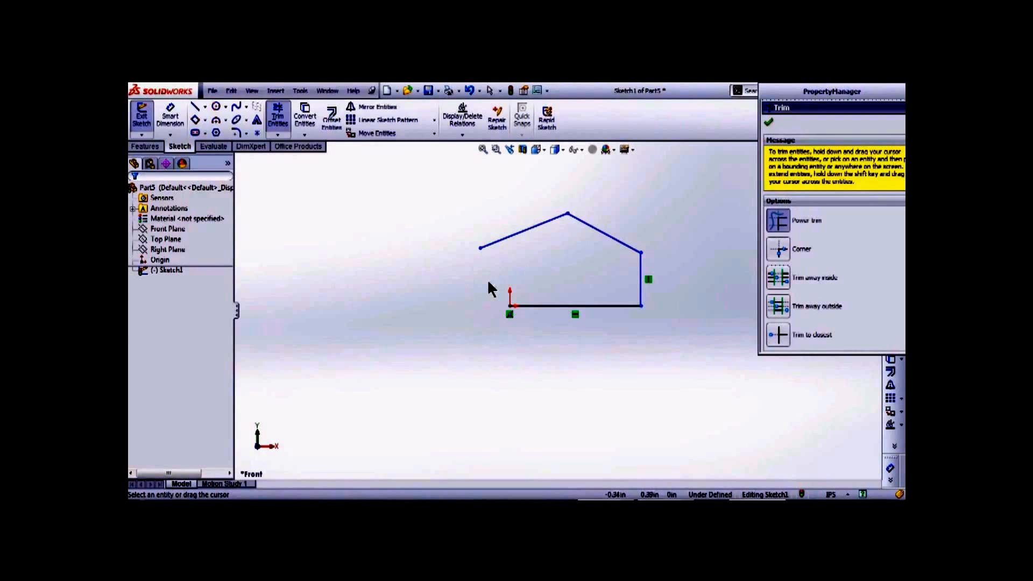
key(Escape)
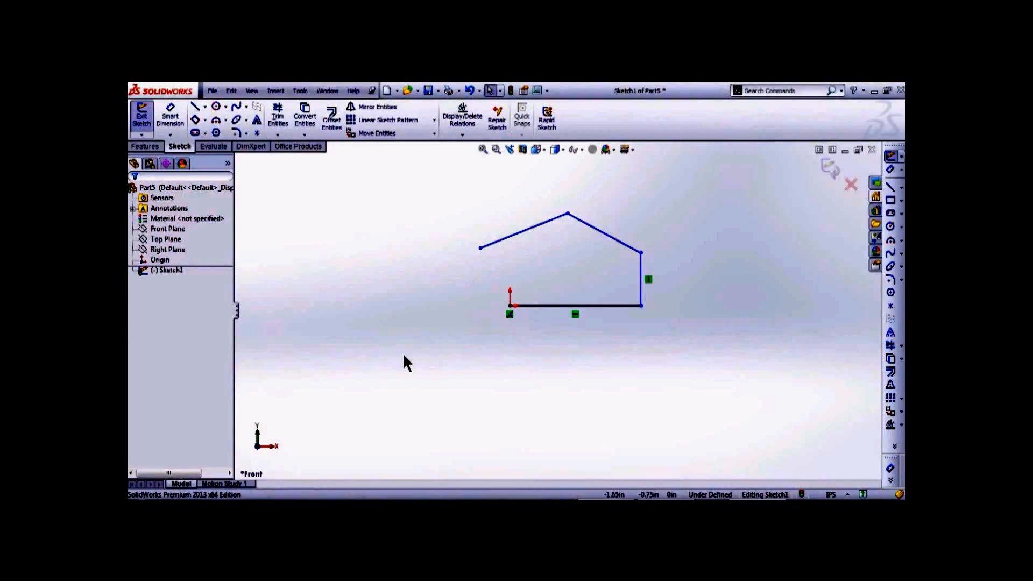
click(279, 123)
mouse_move(618, 240)
mouse_down()
mouse_move(653, 217)
mouse_move(519, 219)
mouse_move(625, 311)
mouse_move(522, 350)
mouse_up()
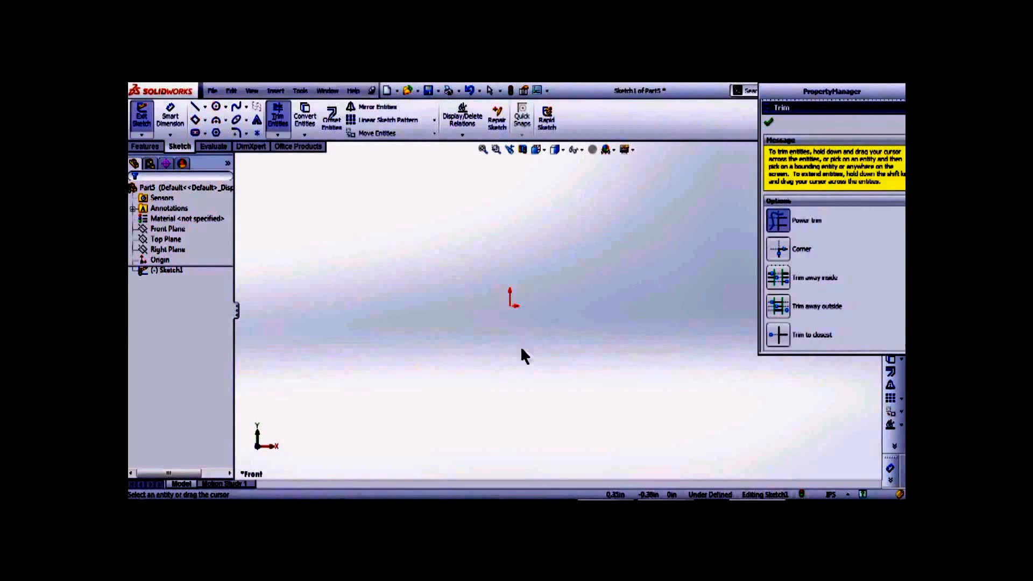
- Draw a large circle centred on the origin, setting its radius with a second click
key(Escape)
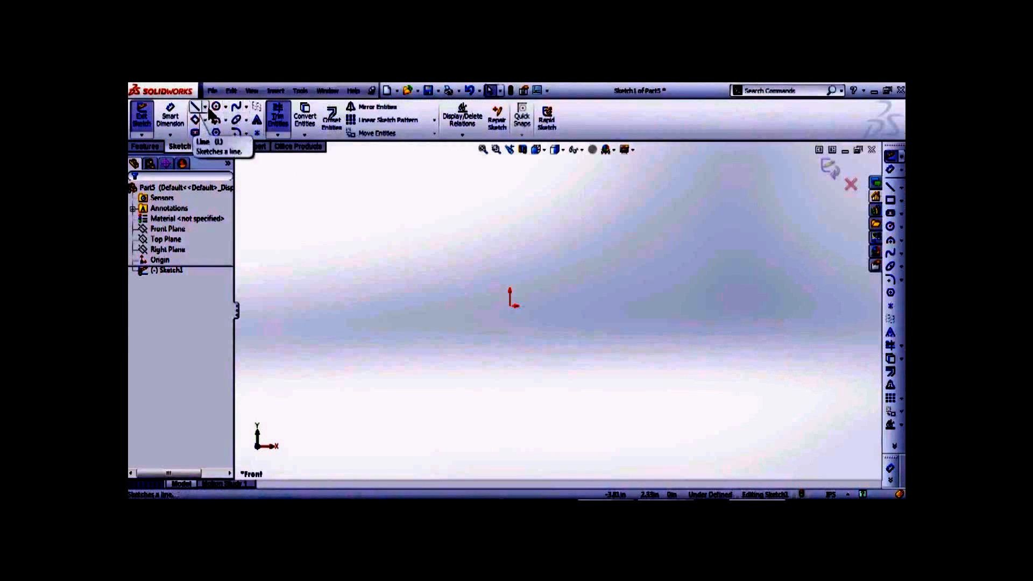
click(225, 106)
click(240, 120)
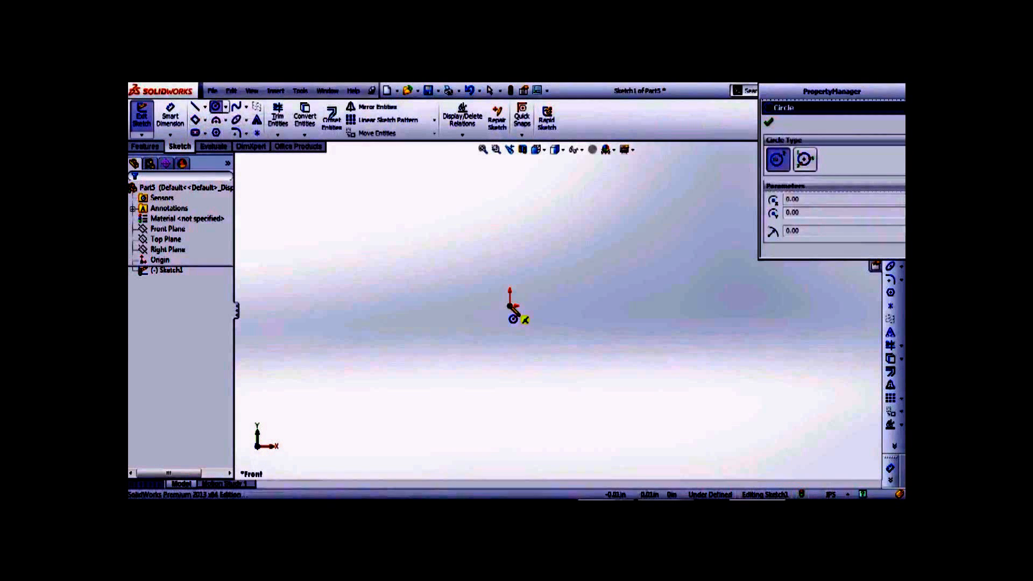
click(511, 307)
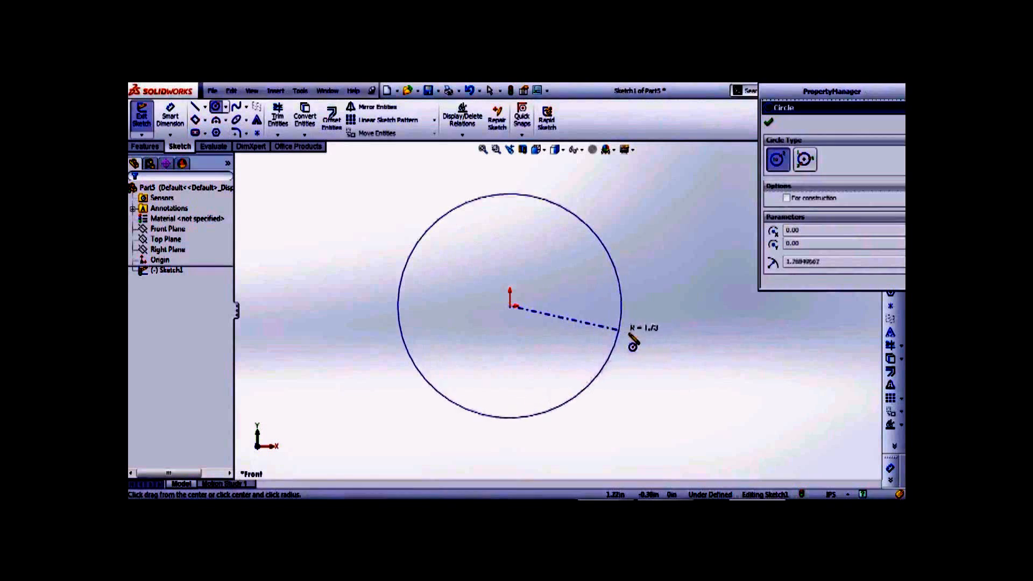
click(637, 336)
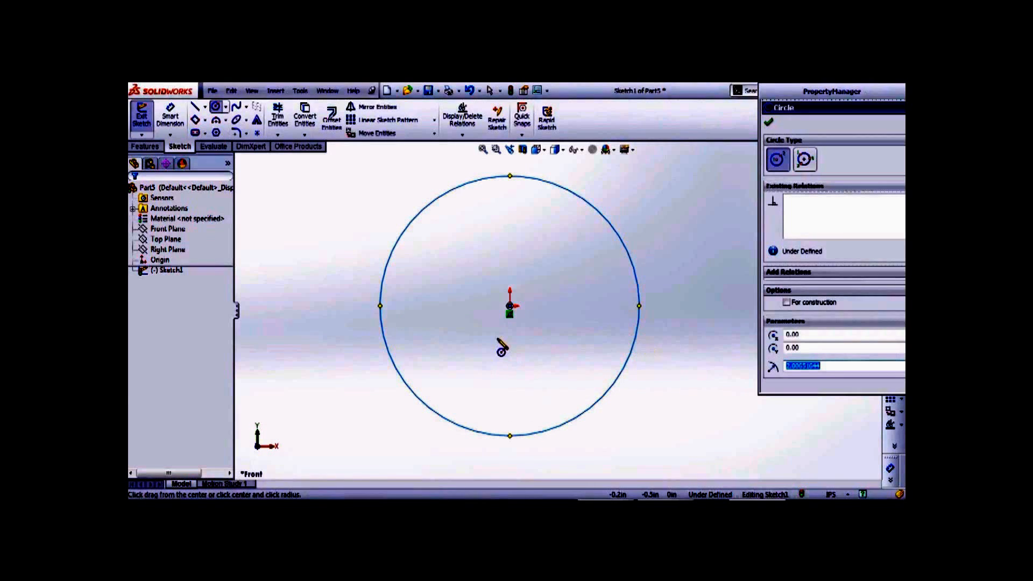
key(Escape)
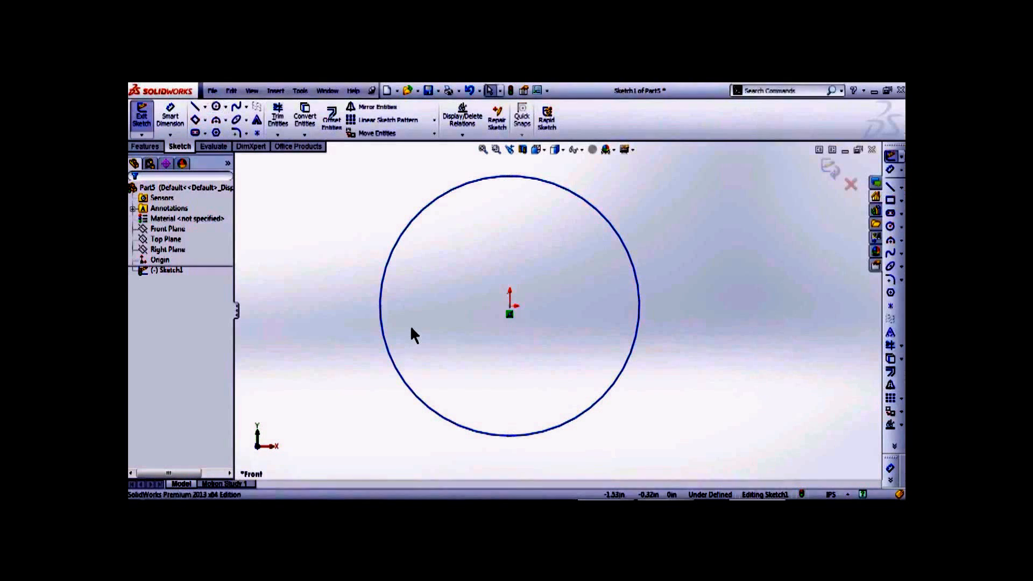
click(195, 107)
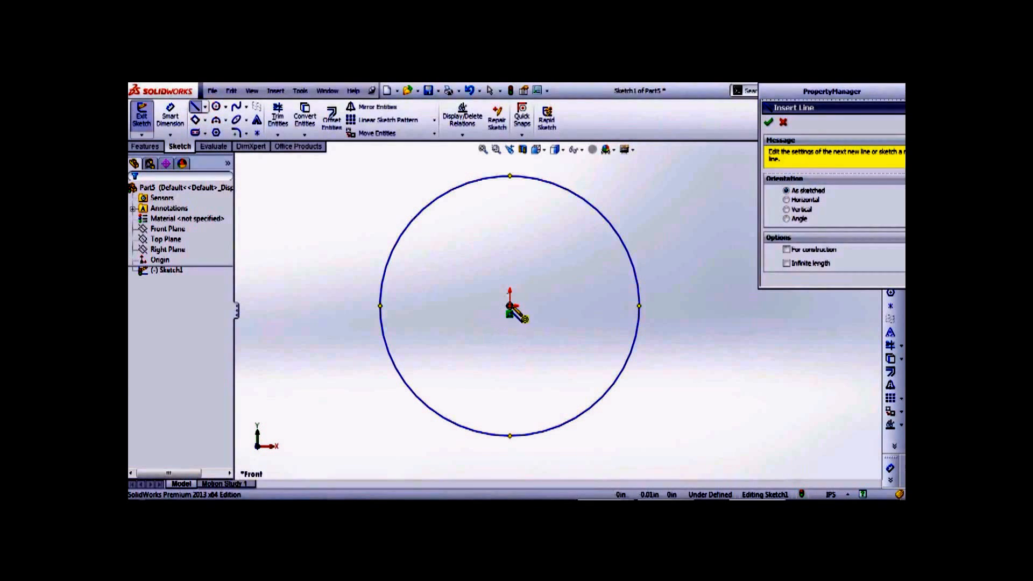
- Draw one line from the origin left to the circle's edge and another up to its top
click(510, 306)
click(380, 305)
key(Escape)
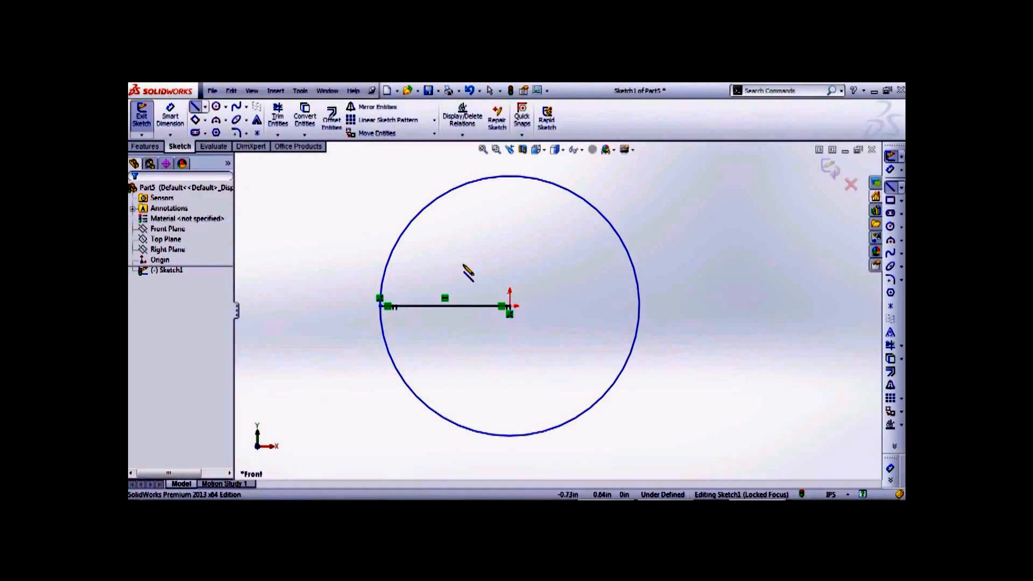
click(509, 307)
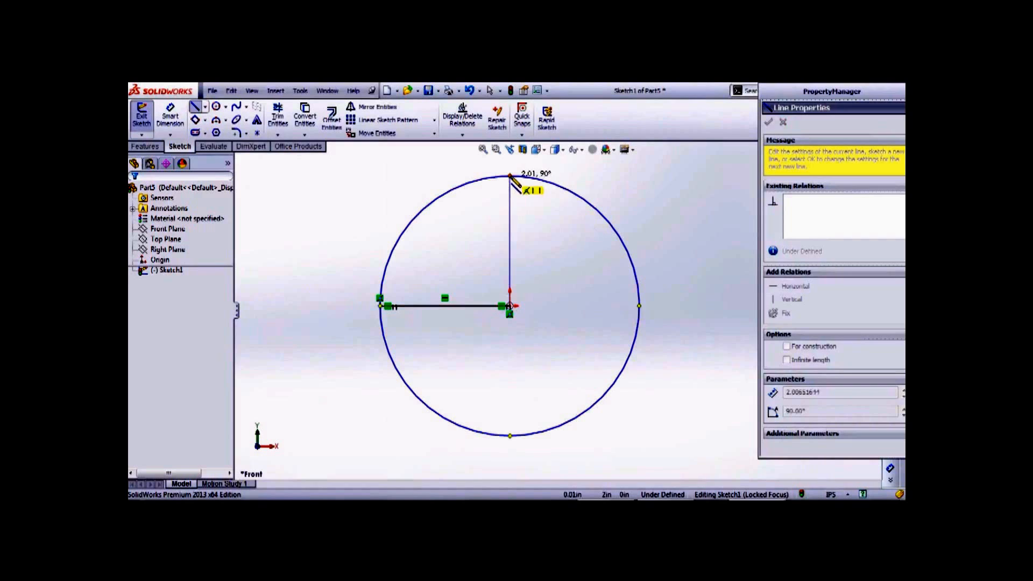
click(510, 176)
key(Escape)
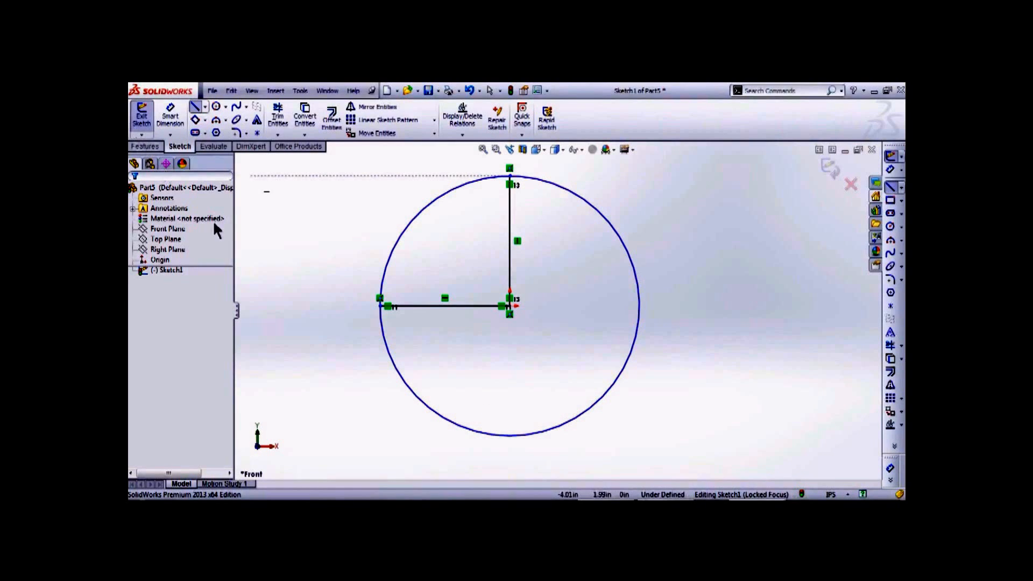
- Draw a three-point circle through the horizontal line's end, the vertical line's top and the origin
click(226, 106)
click(246, 133)
click(246, 120)
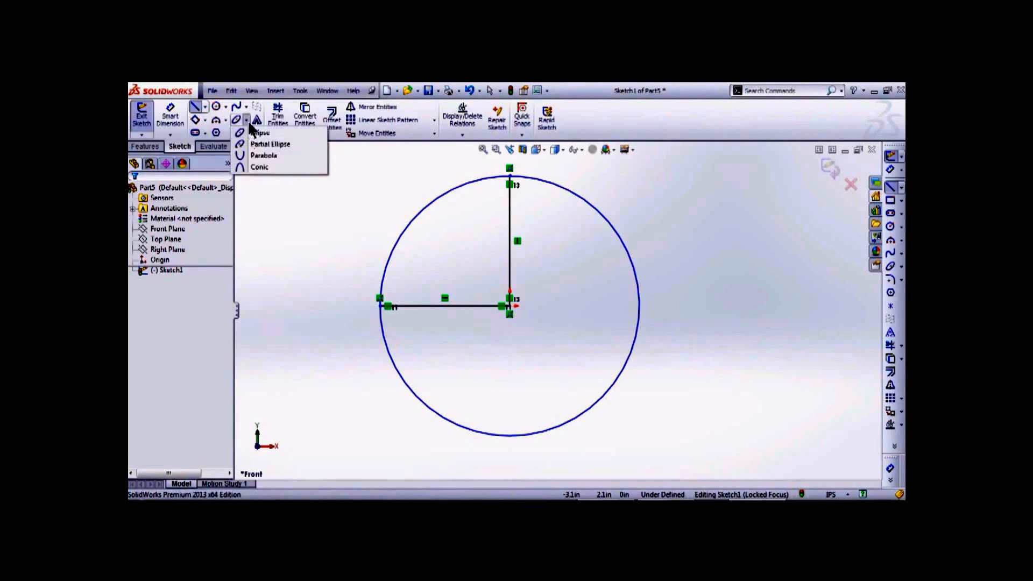
click(226, 106)
click(238, 131)
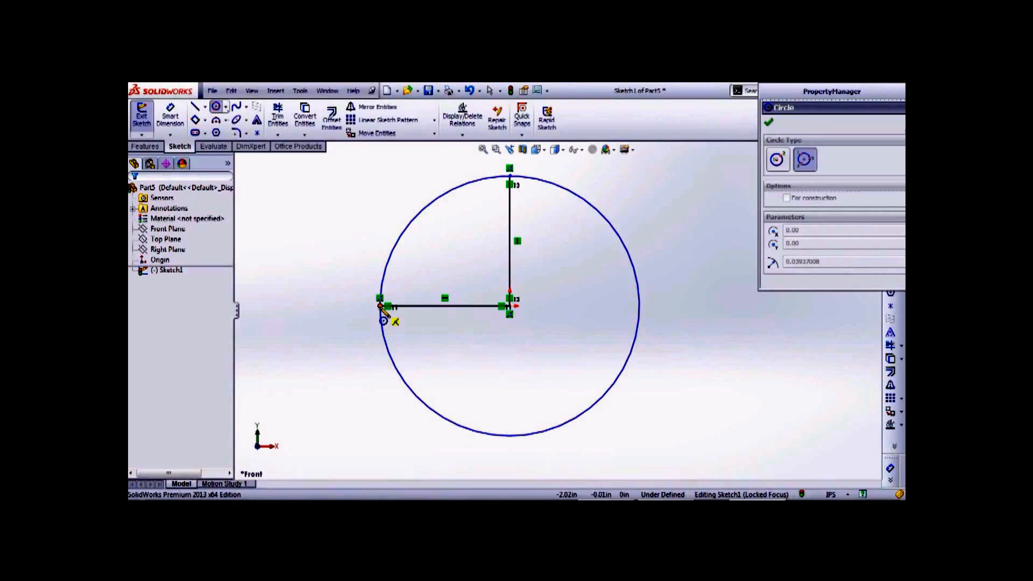
click(381, 306)
click(509, 176)
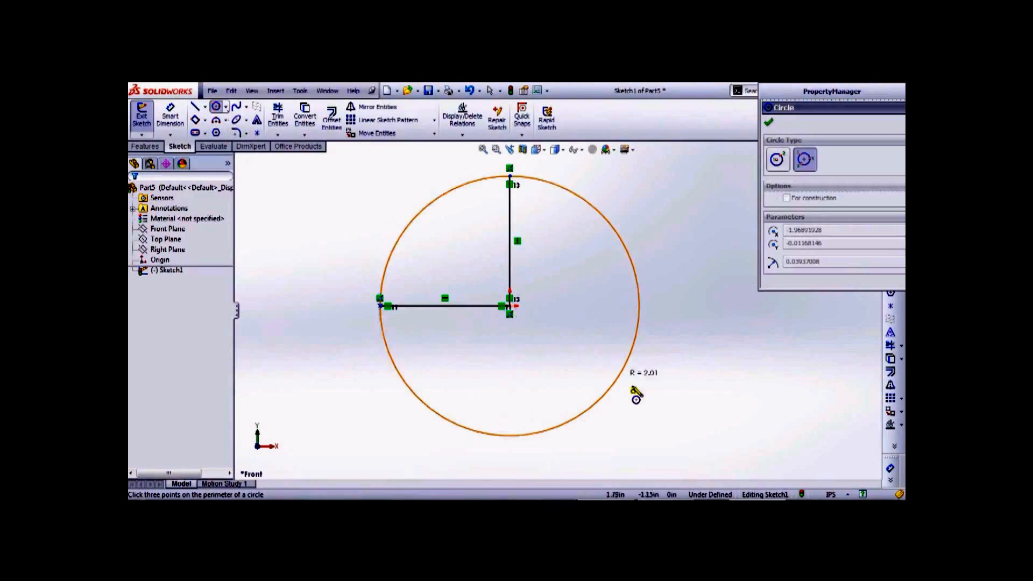
click(511, 308)
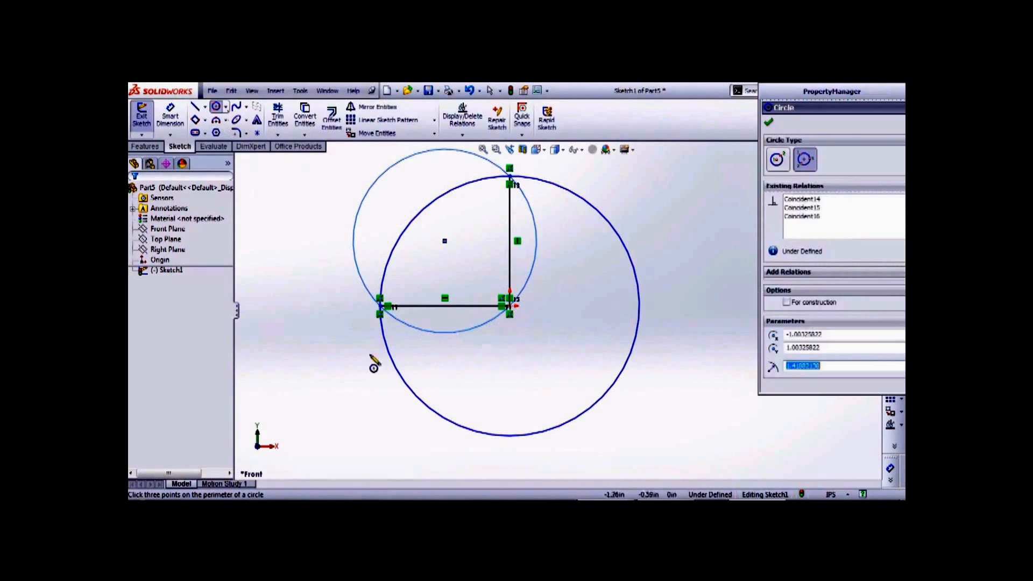
- Cancel two stray circle attempts, then power-trim away all circles and lines
click(272, 388)
key(Escape)
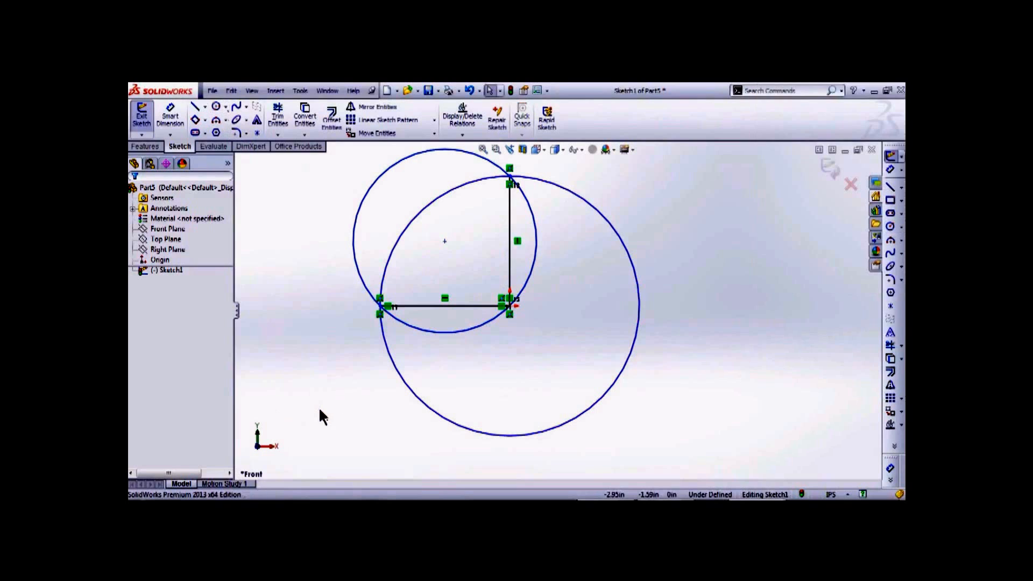
click(226, 107)
click(242, 115)
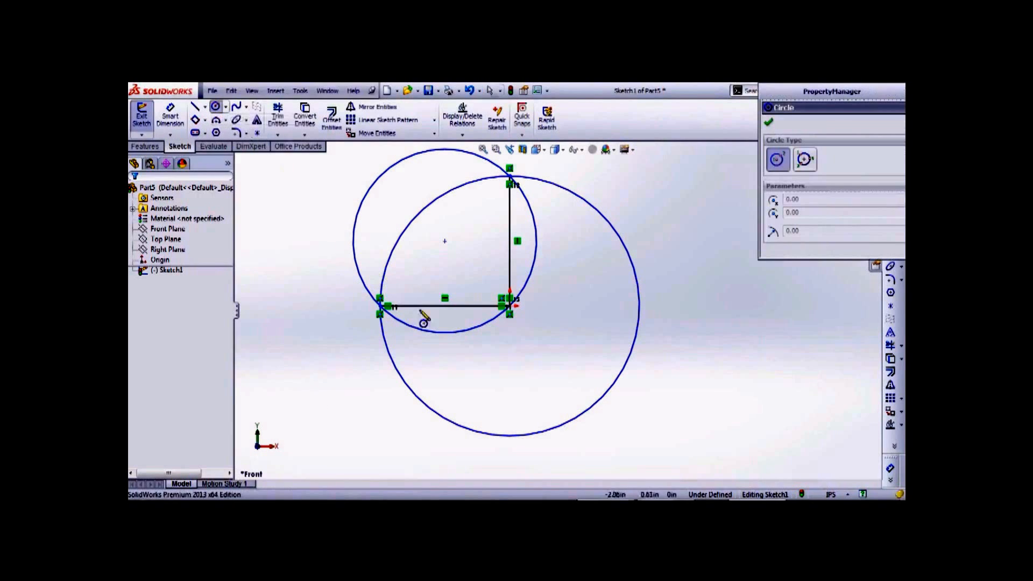
click(444, 241)
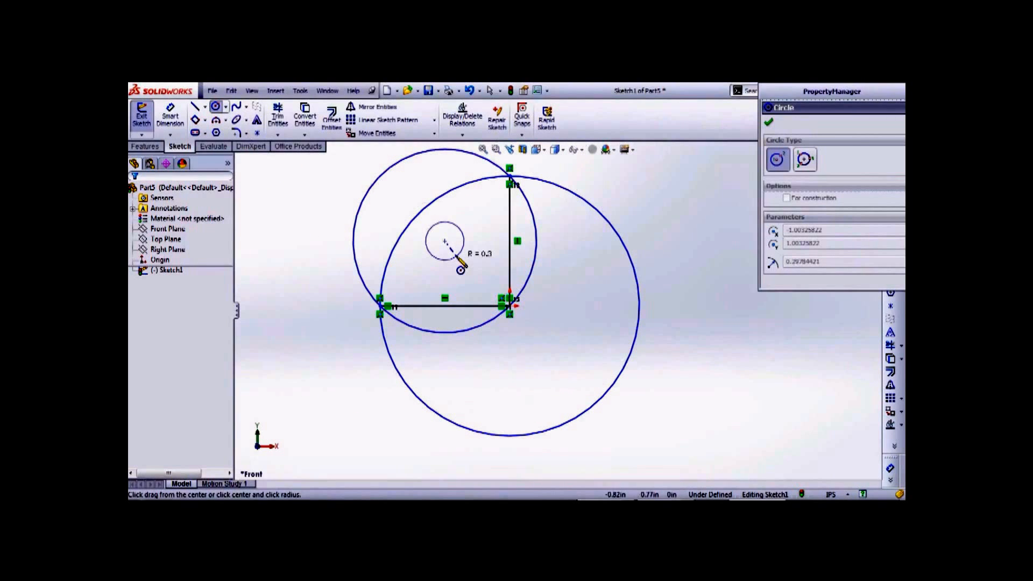
key(Escape)
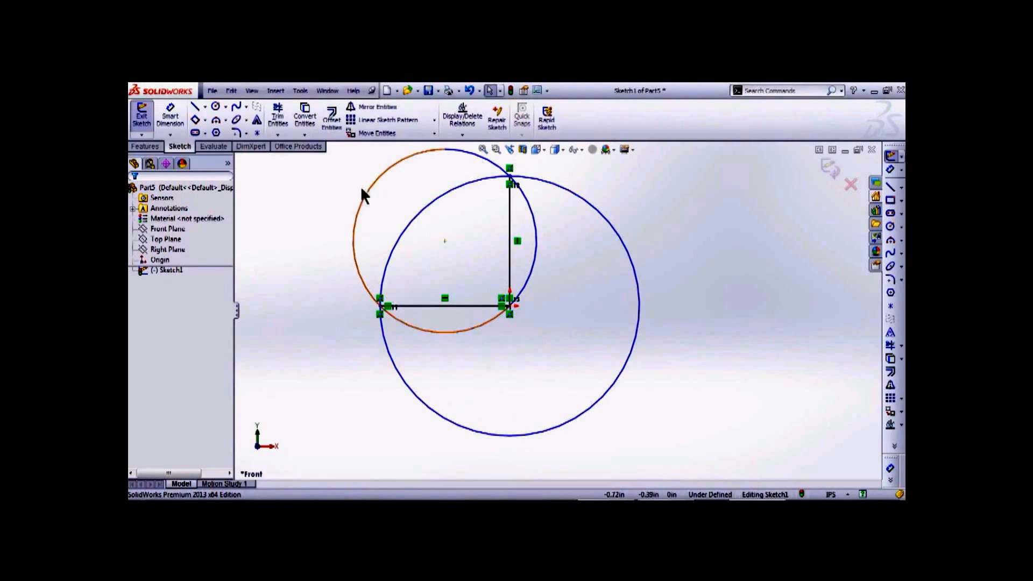
click(277, 121)
mouse_move(476, 252)
mouse_down()
mouse_move(620, 328)
mouse_move(519, 351)
mouse_move(436, 173)
mouse_move(345, 204)
mouse_move(314, 260)
mouse_up()
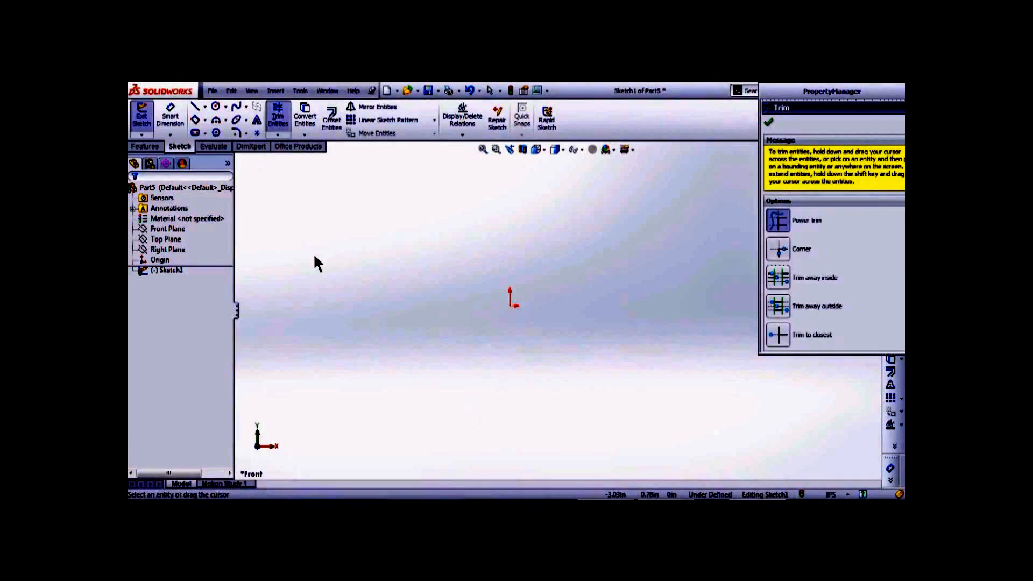
key(Escape)
click(205, 119)
click(236, 133)
click(512, 306)
click(652, 231)
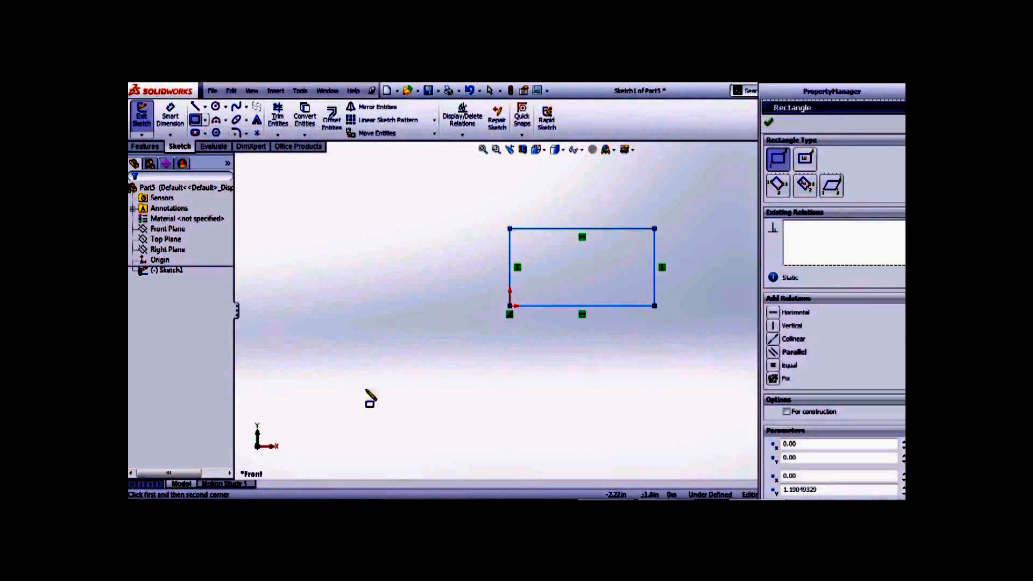
click(277, 116)
mouse_move(403, 241)
mouse_down()
mouse_move(599, 211)
mouse_move(554, 339)
mouse_move(396, 284)
mouse_move(331, 248)
mouse_up()
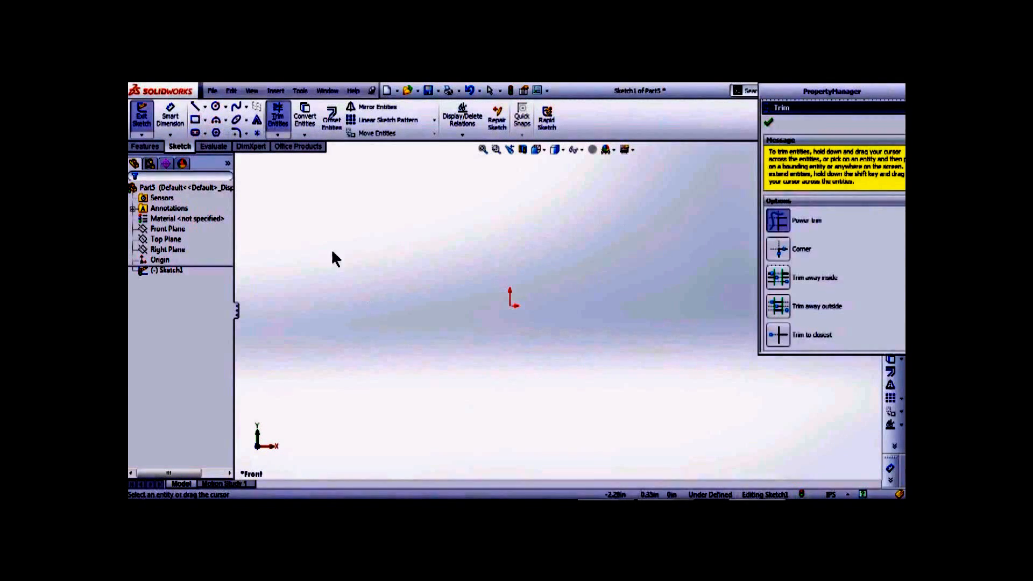
click(205, 120)
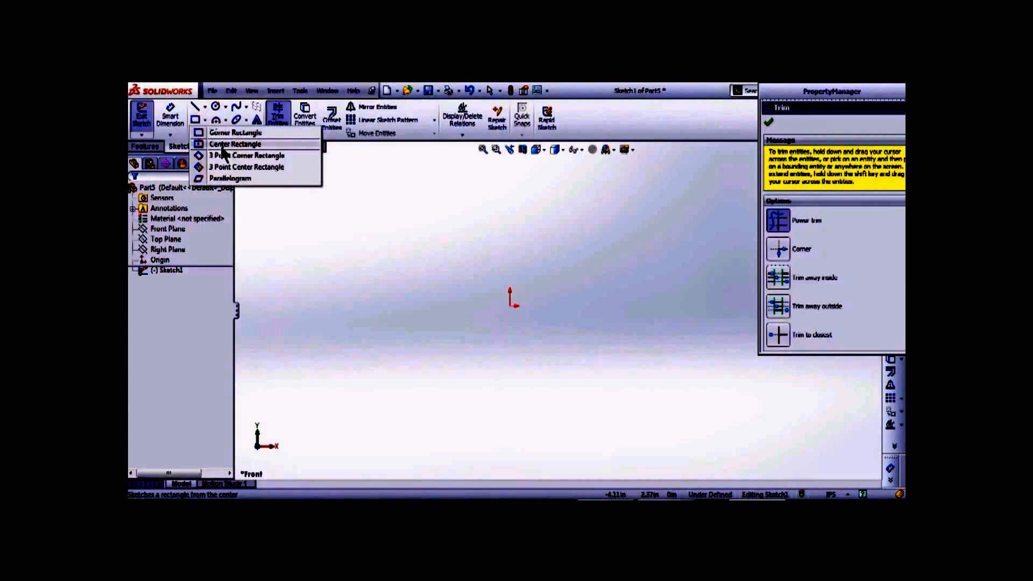
click(232, 146)
click(510, 305)
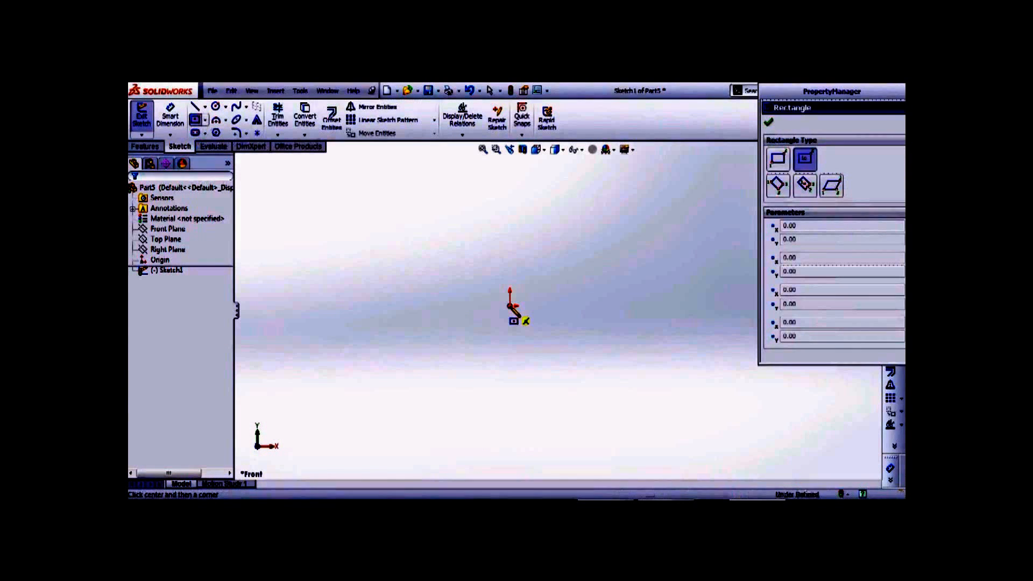
click(659, 368)
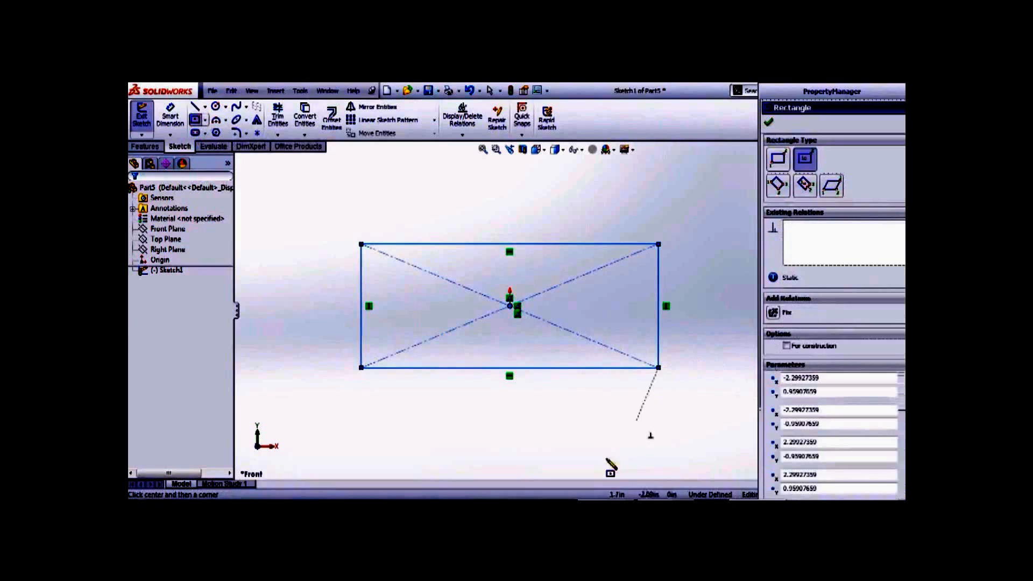
click(278, 116)
mouse_move(367, 216)
mouse_down()
mouse_move(400, 383)
mouse_move(687, 272)
mouse_move(333, 237)
mouse_up()
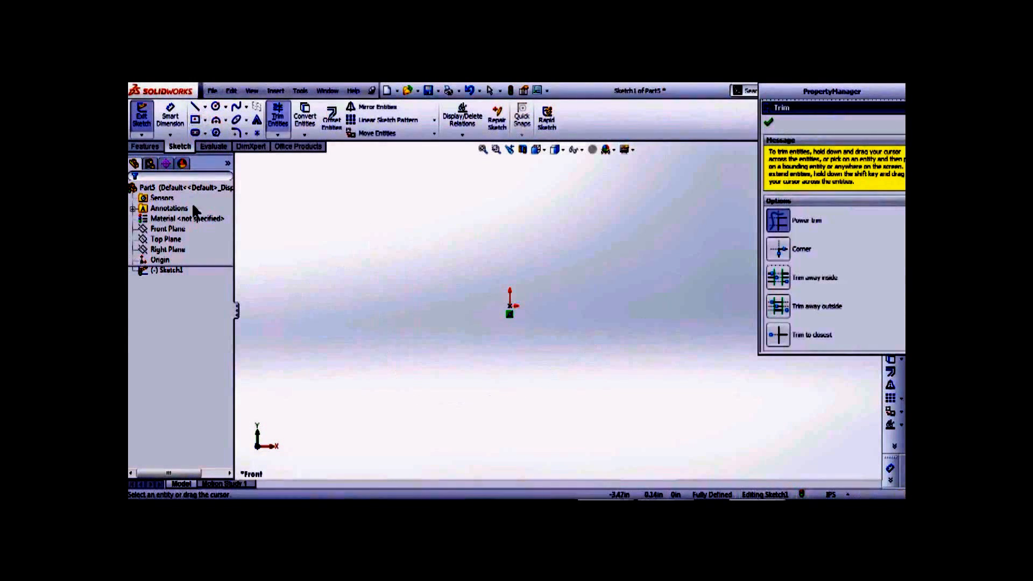
click(206, 120)
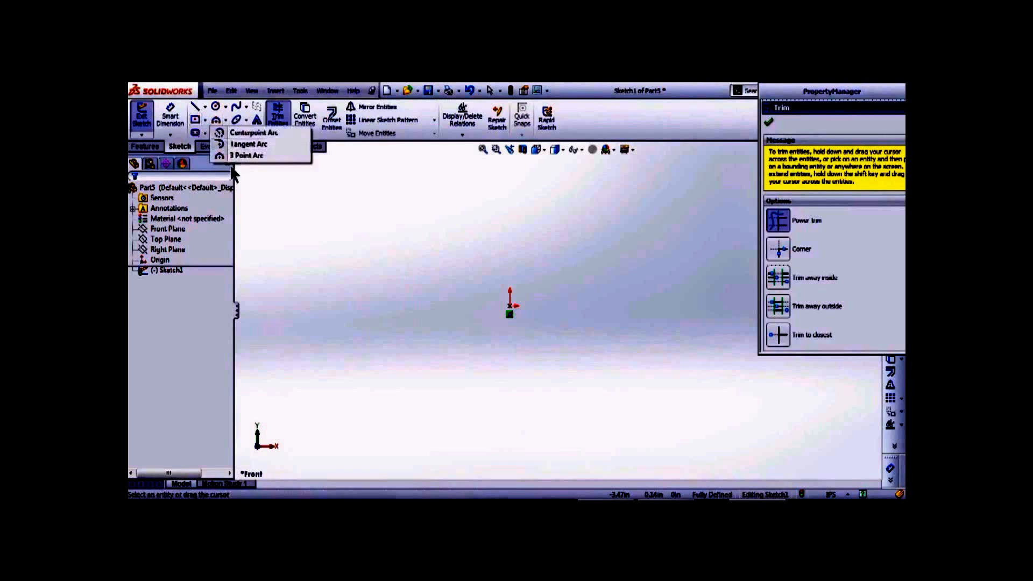
click(218, 171)
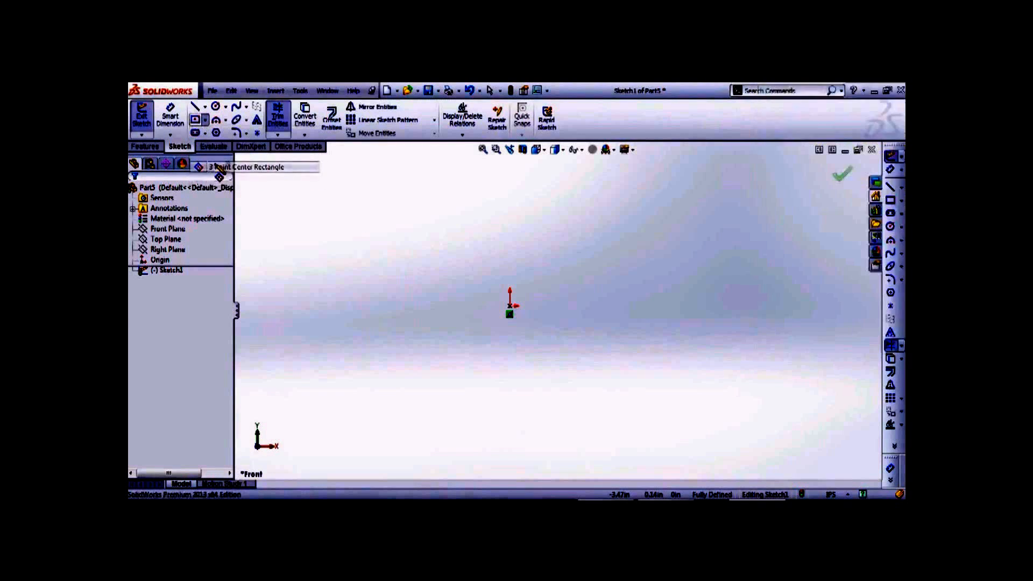
click(510, 306)
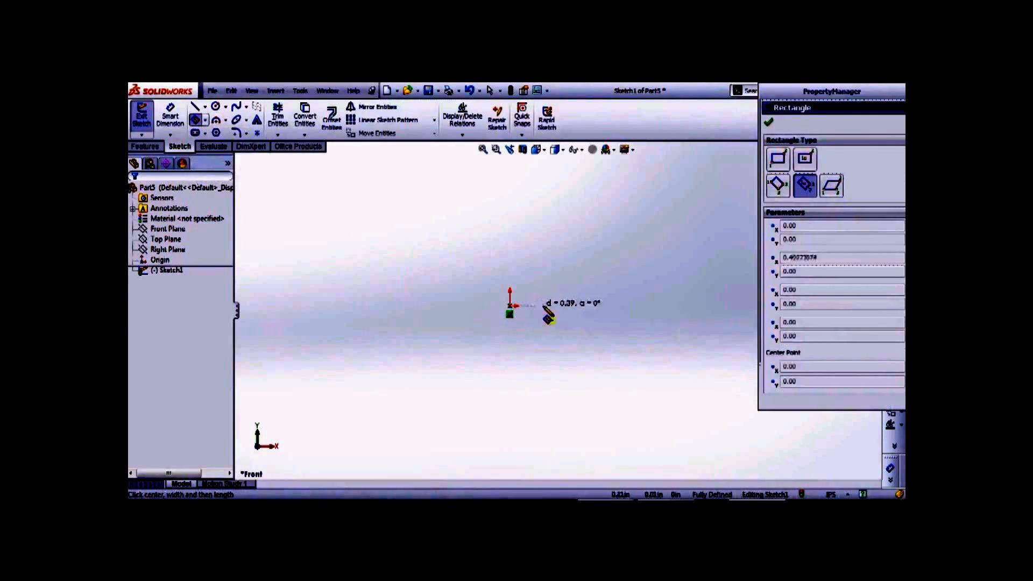
click(608, 305)
click(608, 259)
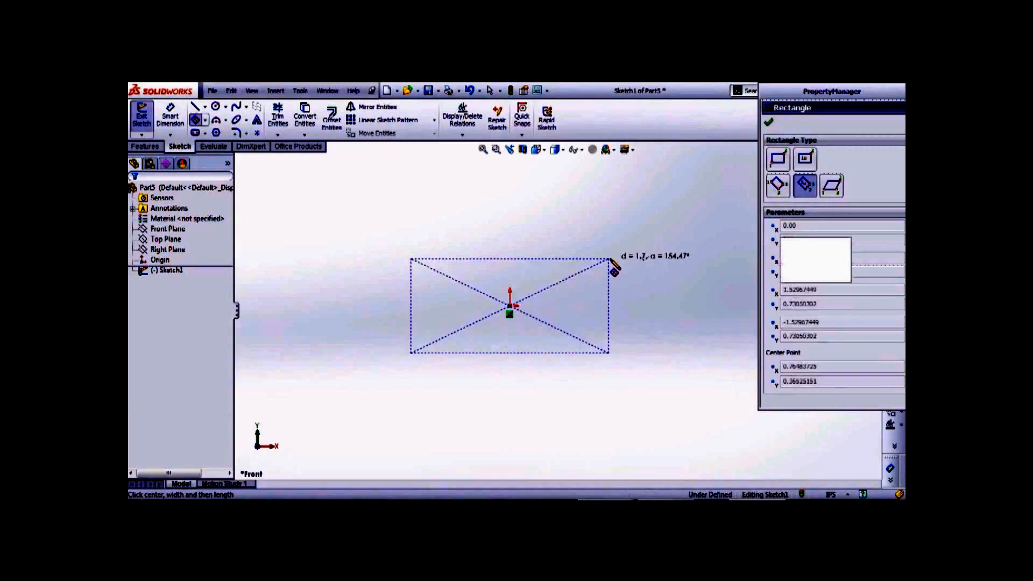
click(277, 115)
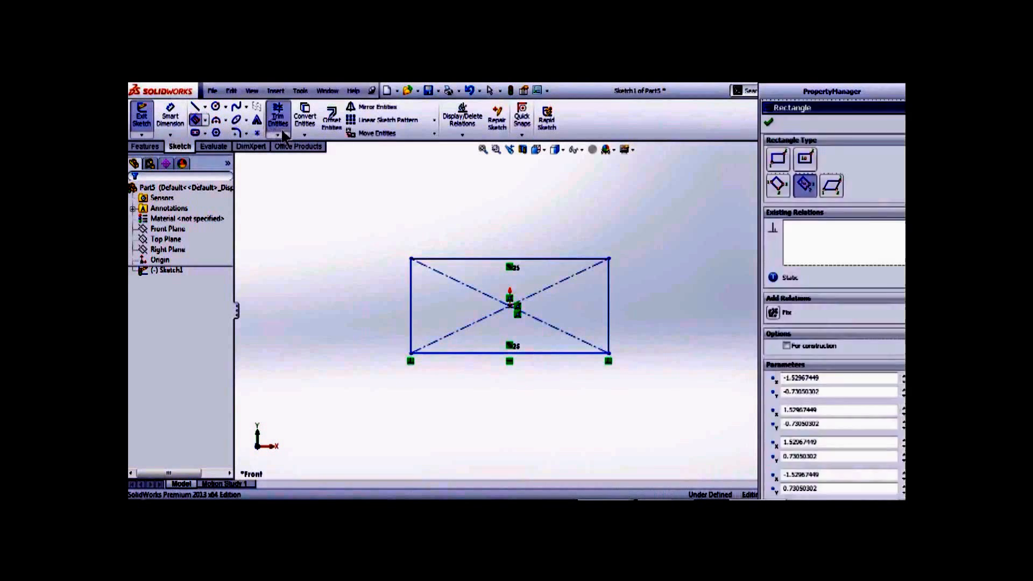
mouse_move(446, 286)
mouse_down()
mouse_move(500, 247)
mouse_move(602, 371)
mouse_move(544, 335)
mouse_move(328, 299)
mouse_up()
key(Escape)
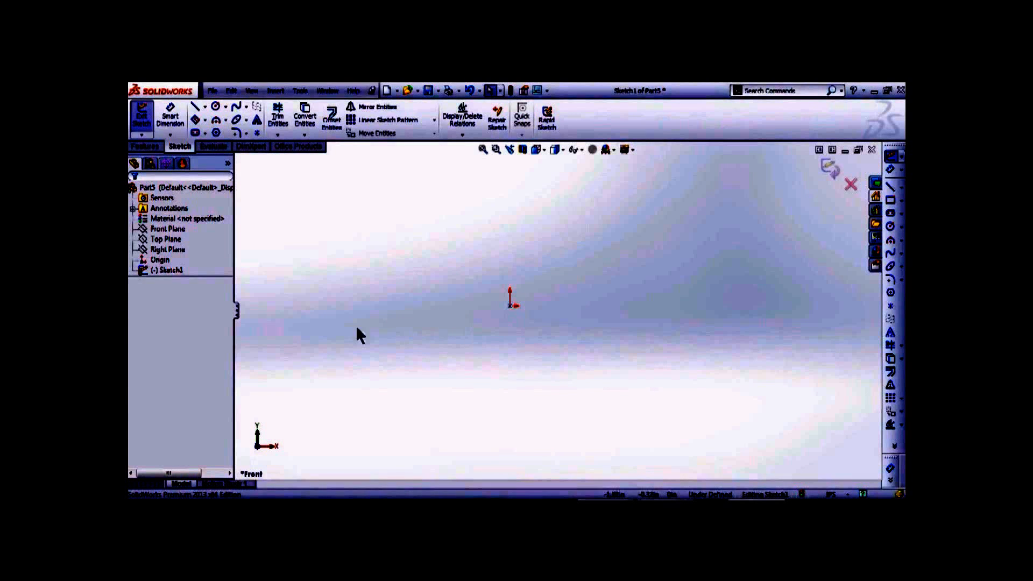
- Draw a horizontal line right from the origin, then a vertical line straight up from its end
click(510, 308)
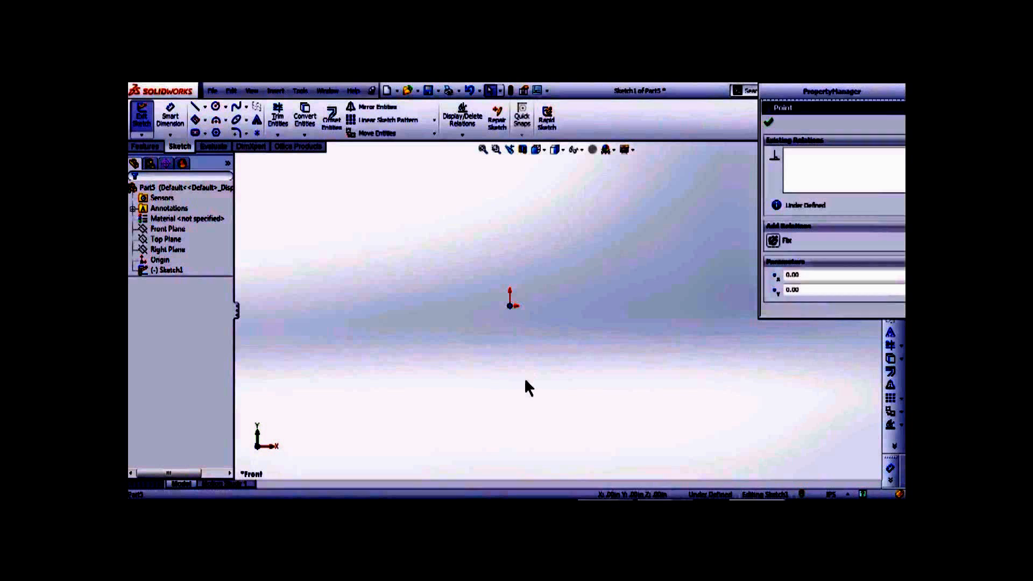
click(523, 375)
click(511, 306)
click(505, 318)
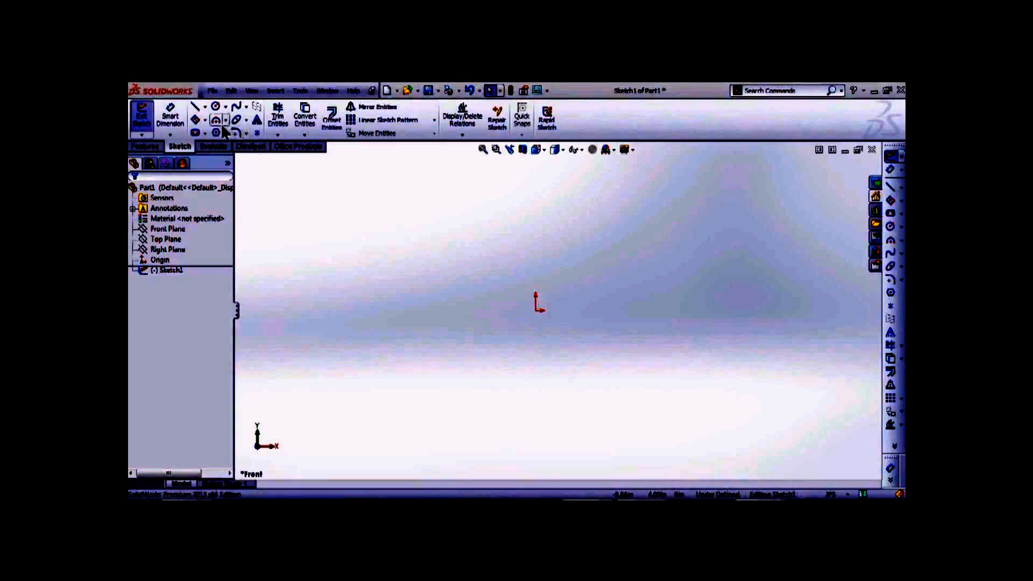
click(194, 107)
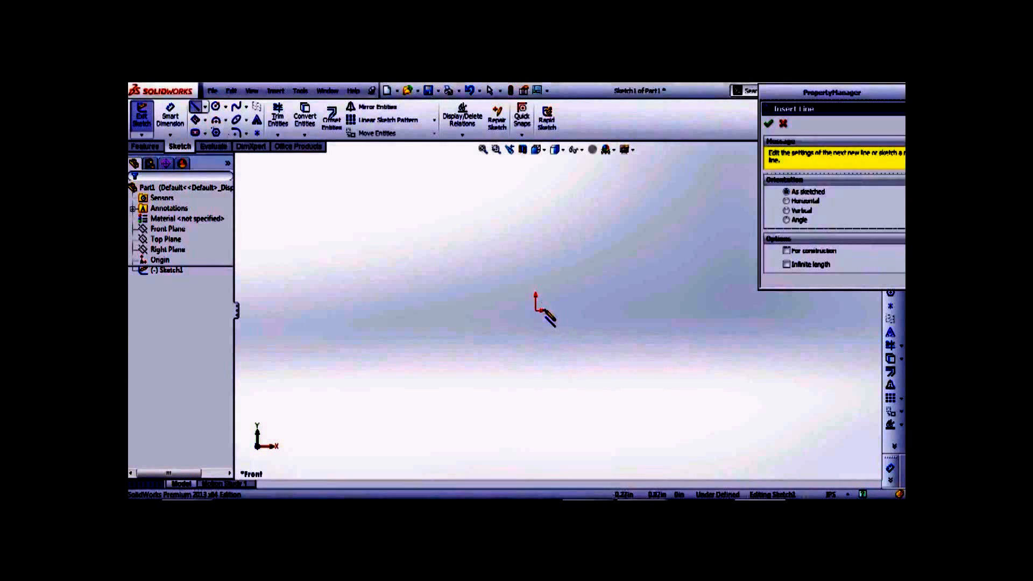
click(537, 310)
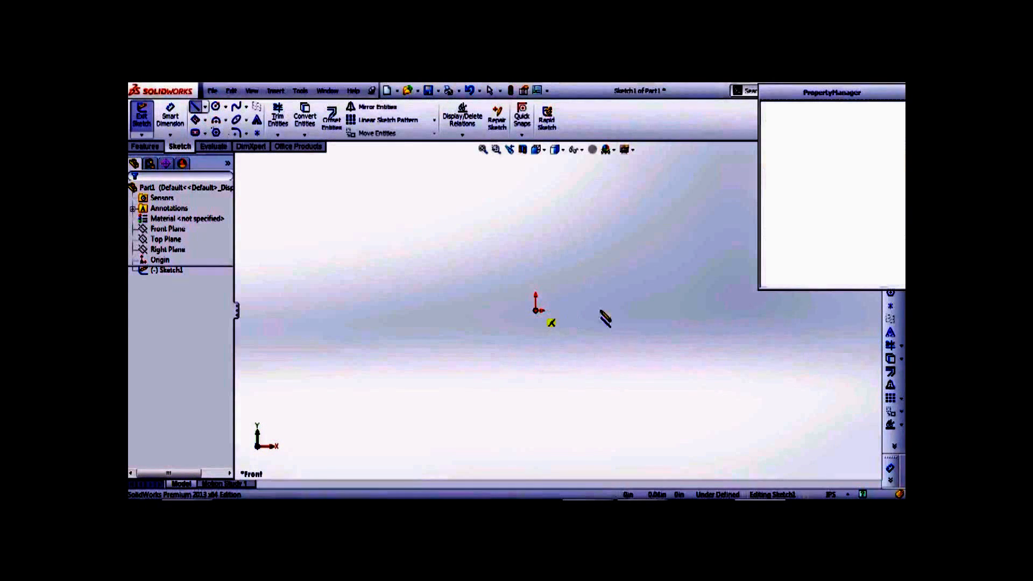
click(658, 310)
click(662, 210)
key(Escape)
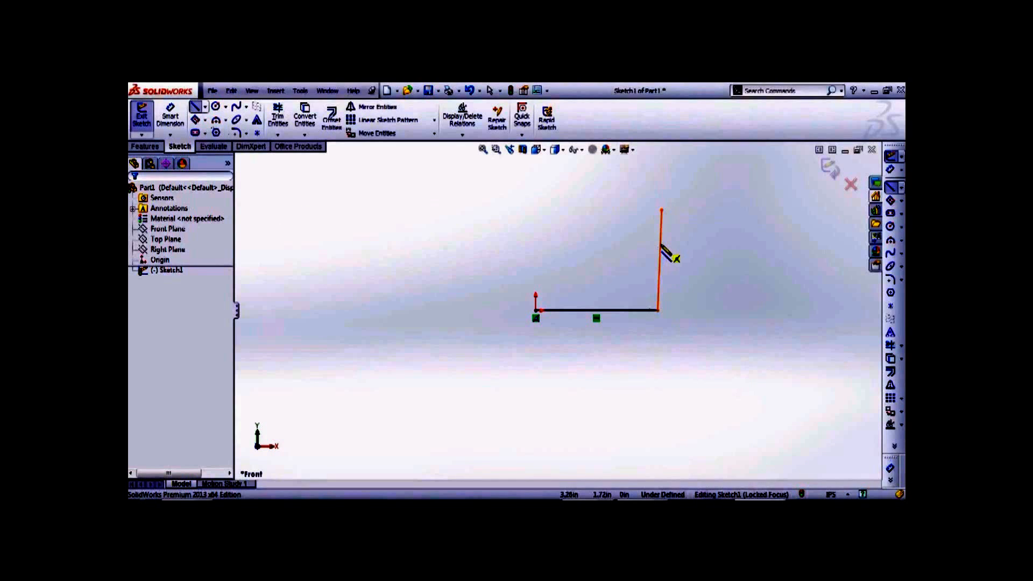
- Delete the vertical line, leaving only the horizontal line
key(Escape)
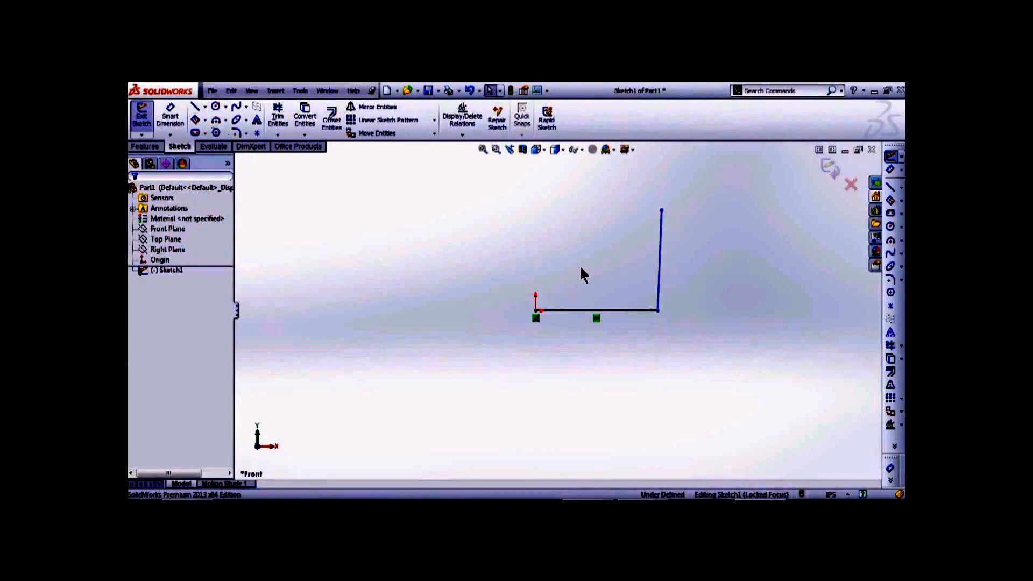
click(660, 267)
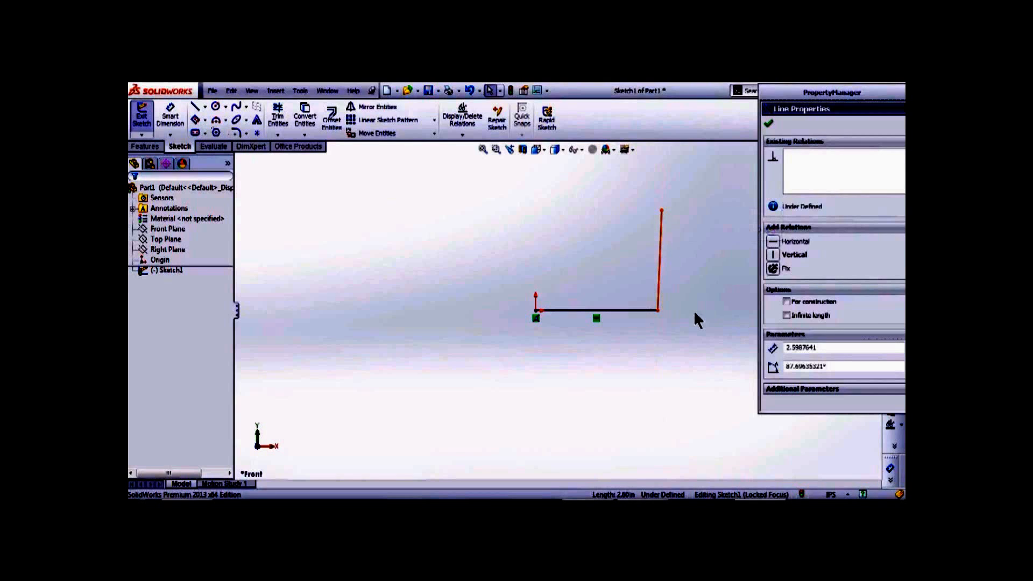
key(Delete)
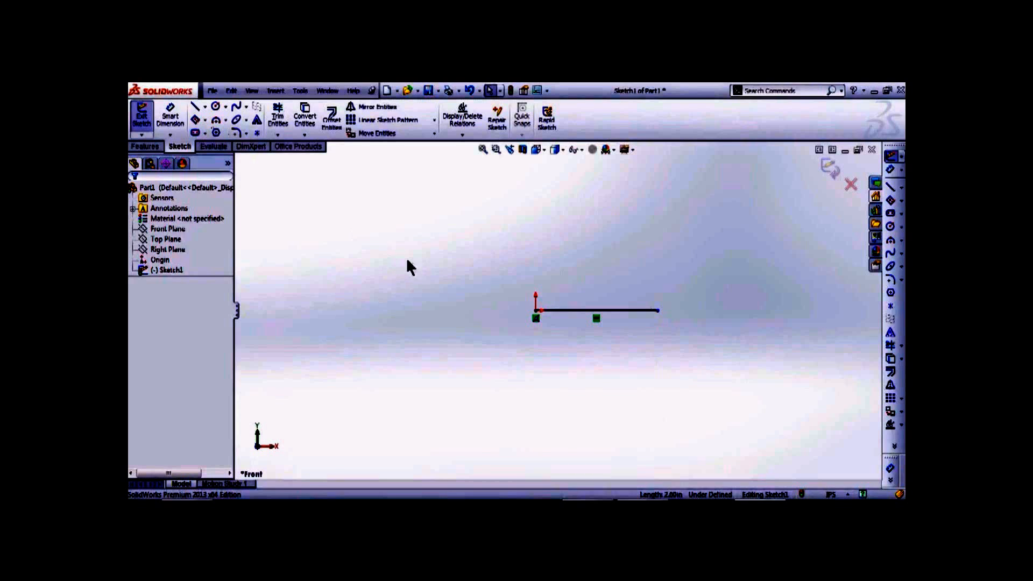
- Trim away the existing horizontal line
click(278, 116)
drag(587, 272, 583, 363)
key(Escape)
- Draw a closed square of four lines starting and ending at the origin
right_drag(571, 342, 415, 353)
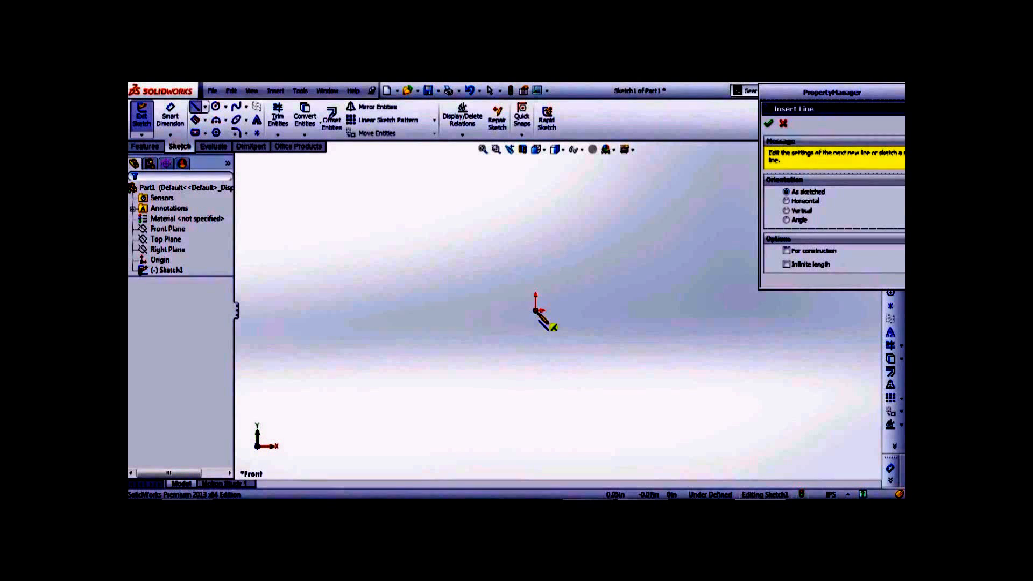
click(536, 311)
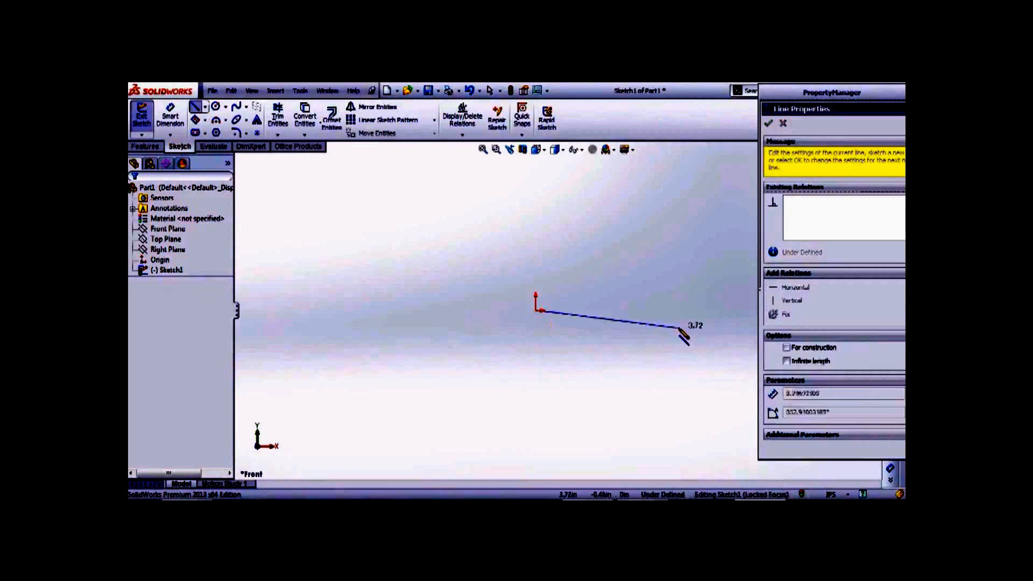
click(681, 310)
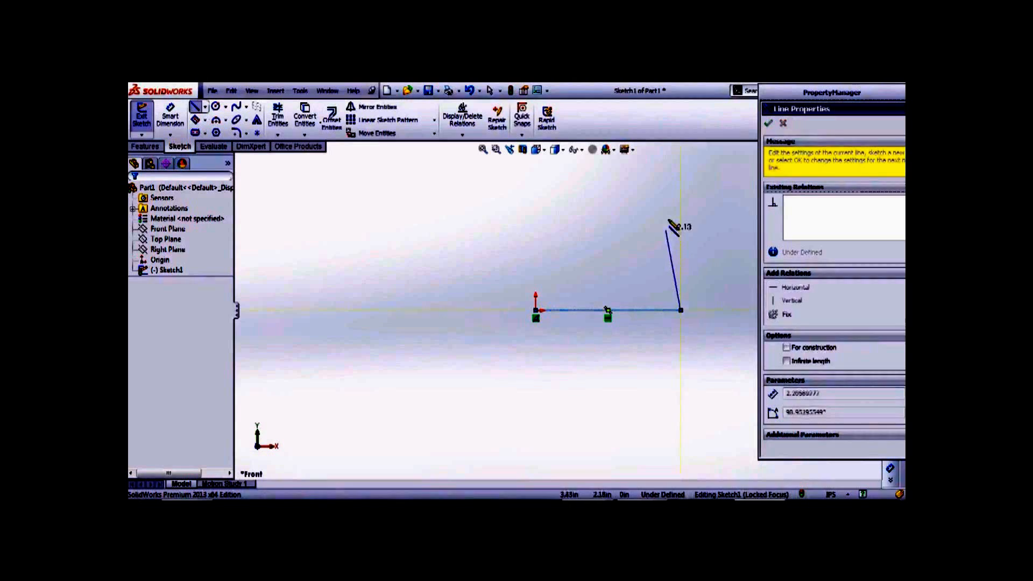
click(681, 184)
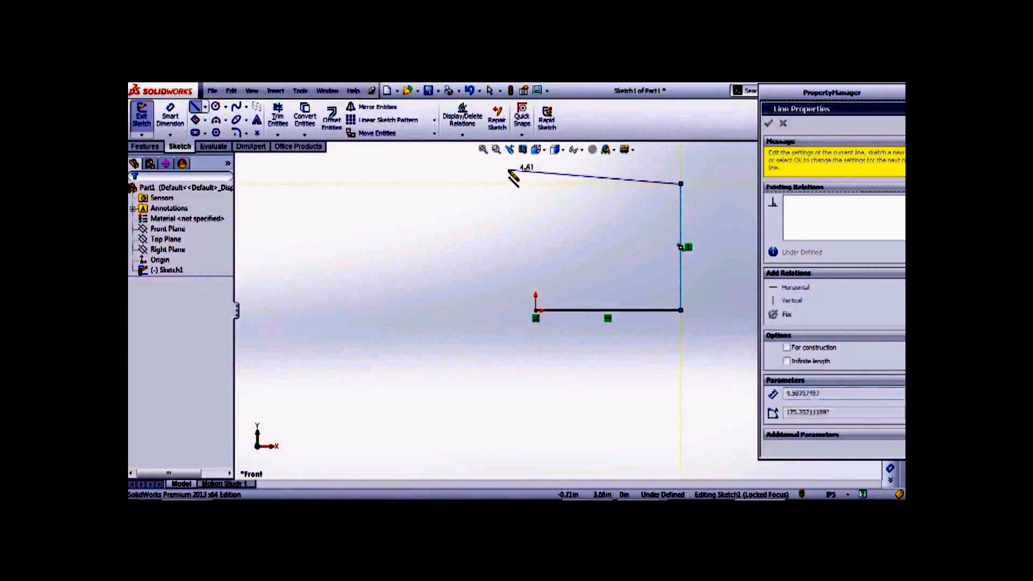
click(536, 184)
click(537, 311)
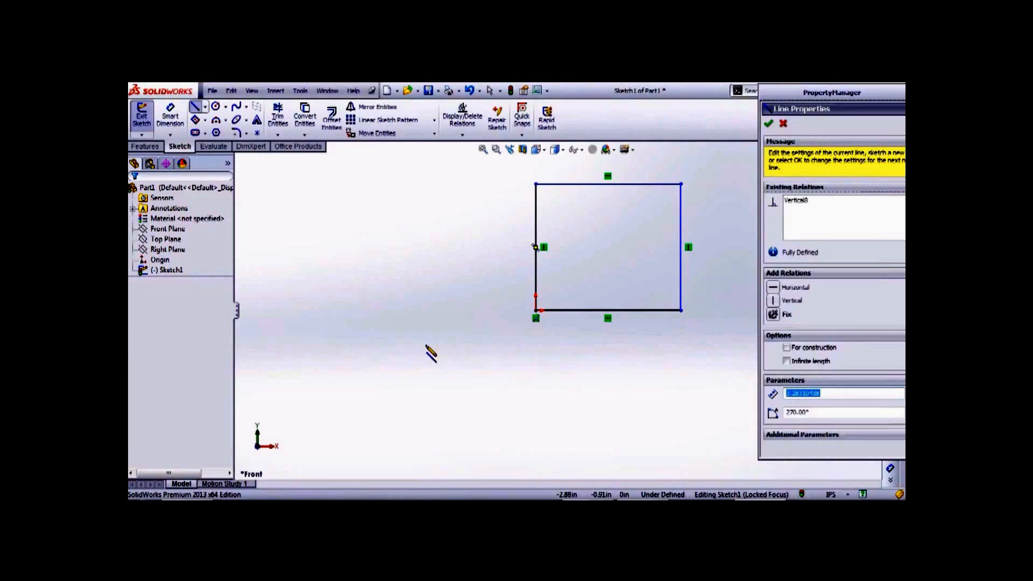
key(Escape)
click(205, 106)
click(226, 135)
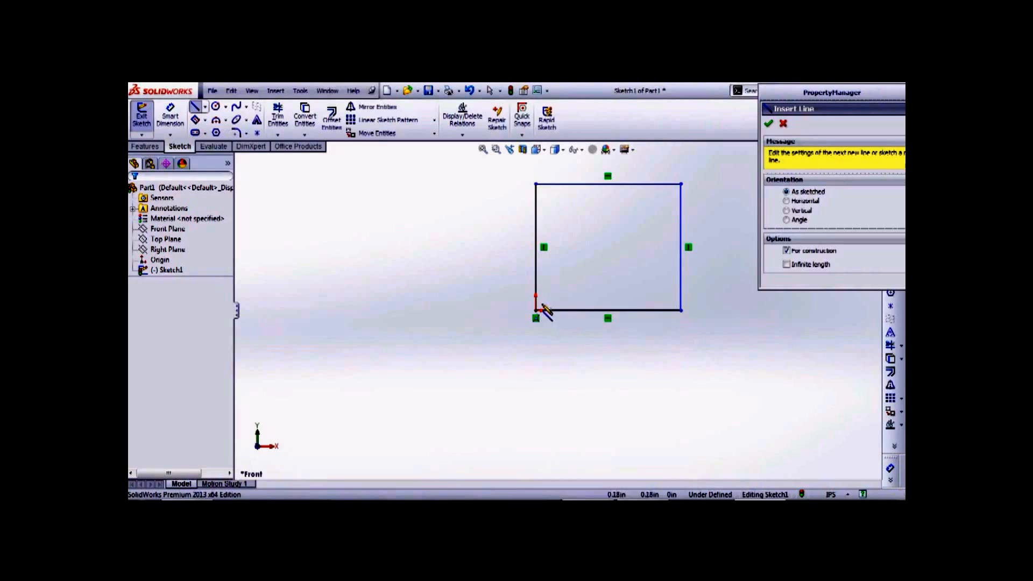
- Draw a diagonal centerline from the bottom-left to the top-right corner, then a vertical one between the bottom and top edge midpoints
click(536, 310)
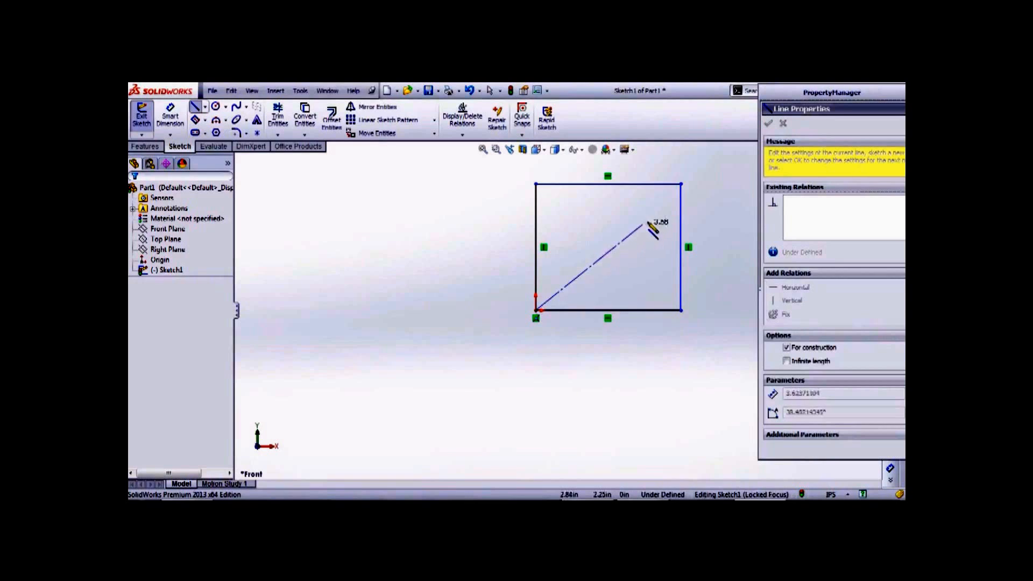
double_click(682, 184)
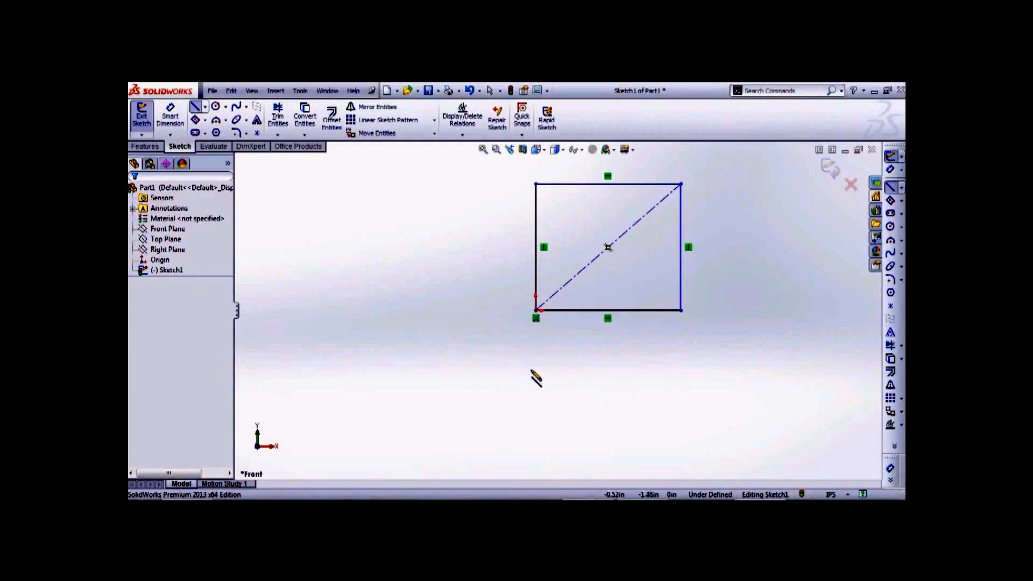
click(608, 311)
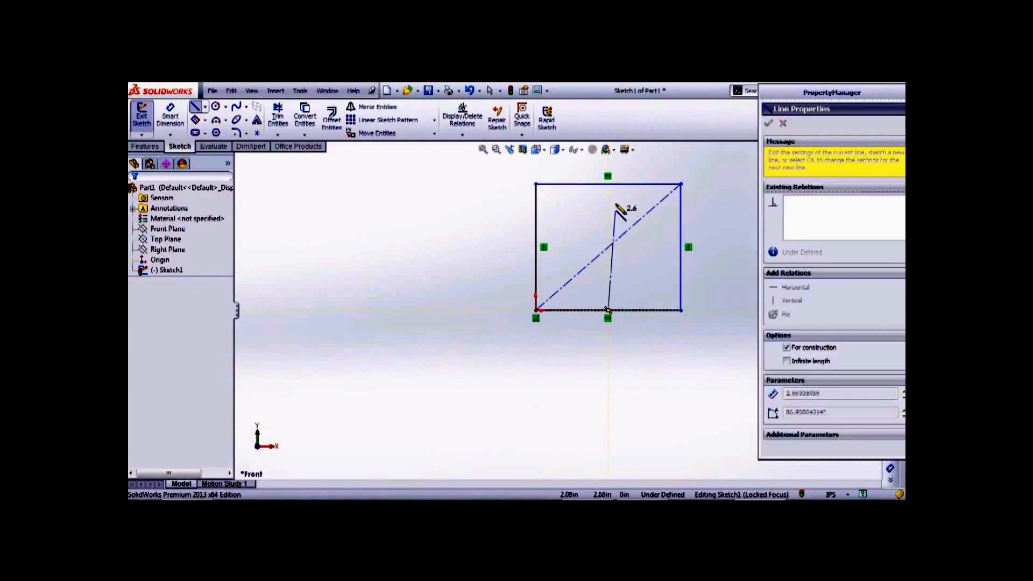
double_click(608, 184)
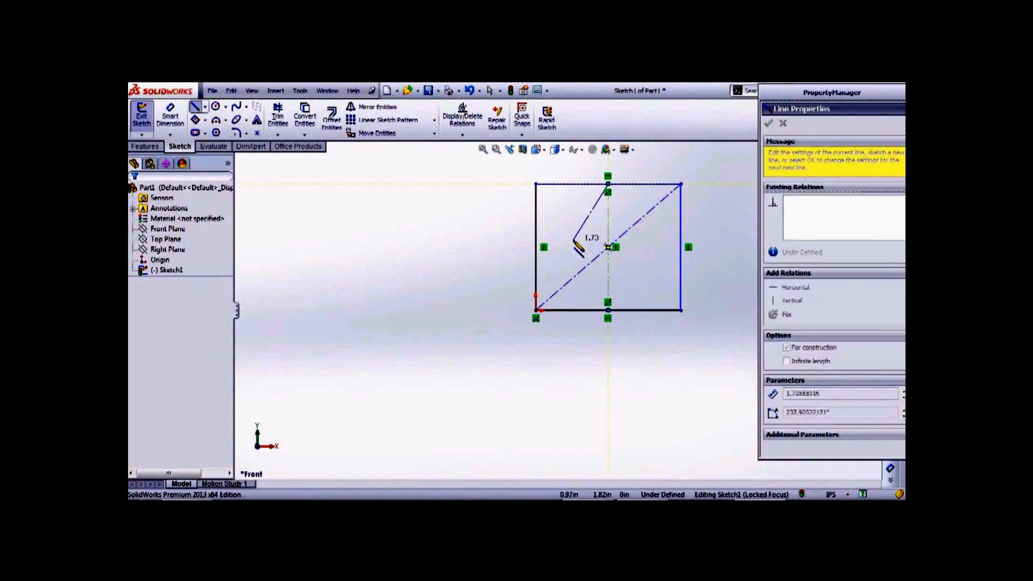
key(Escape)
- Cancel a stray centerline started on the left edge, then delete the diagonal centerline
click(205, 106)
click(215, 128)
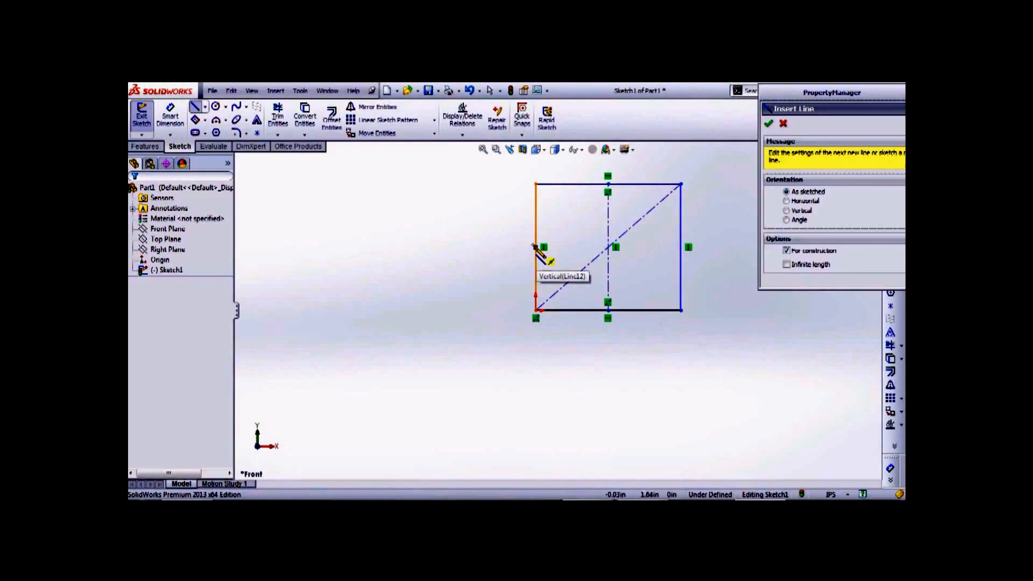
click(535, 247)
key(Escape)
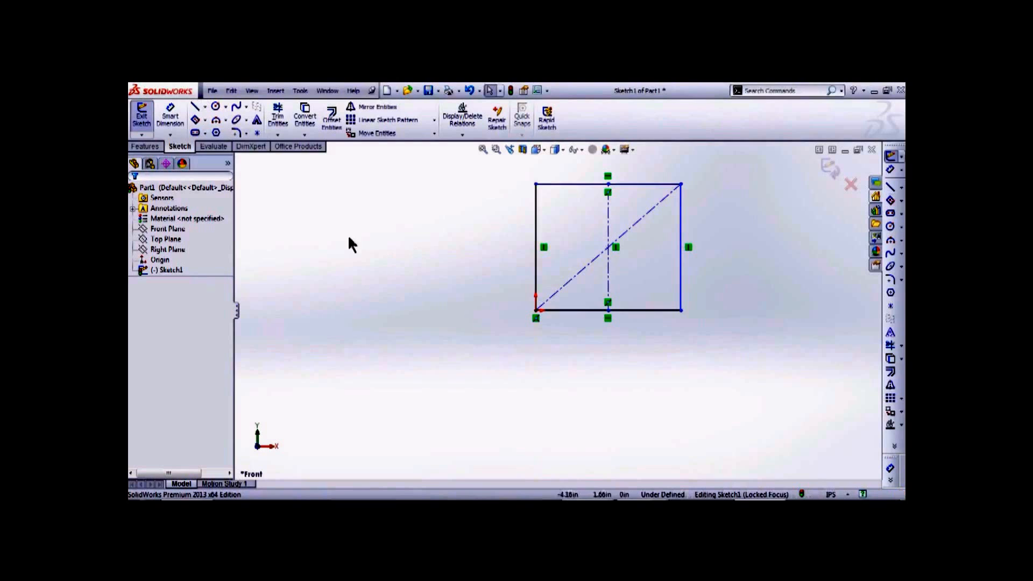
click(578, 276)
key(Delete)
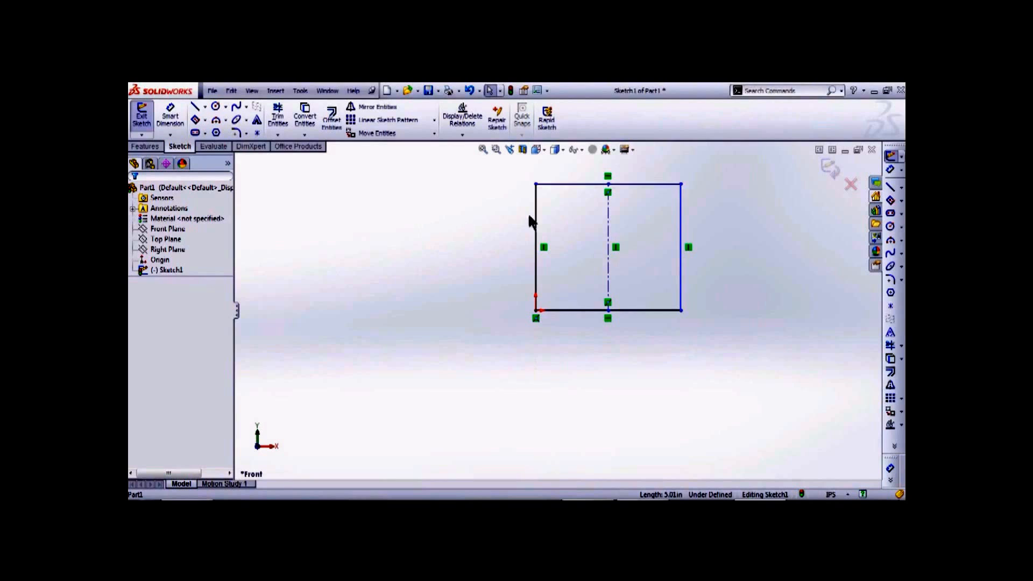